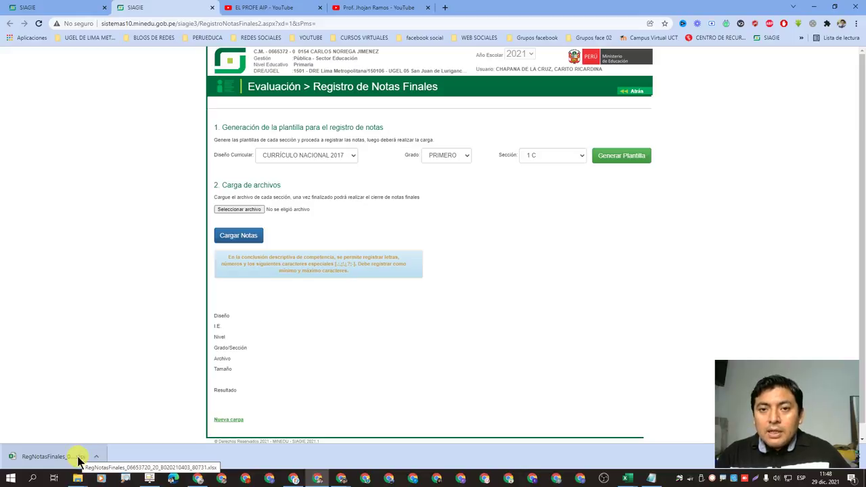
Open the downloaded RegNotasFinales template in Excel and enable editing
click(79, 462)
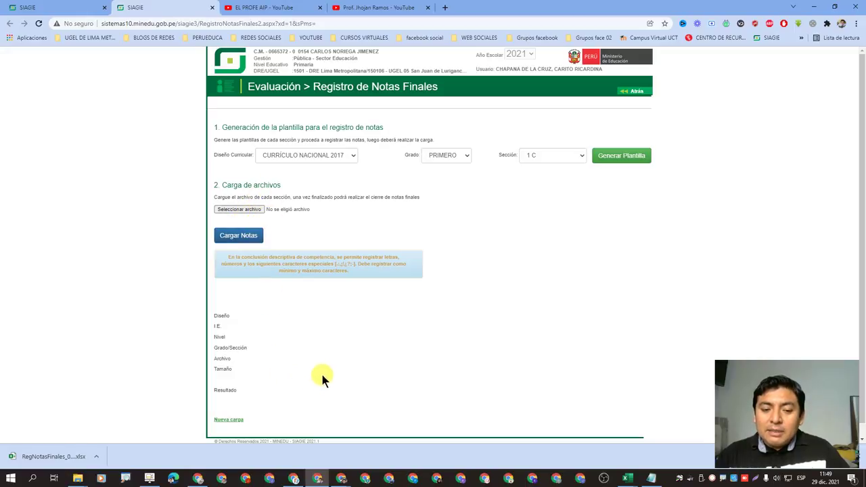
click(61, 459)
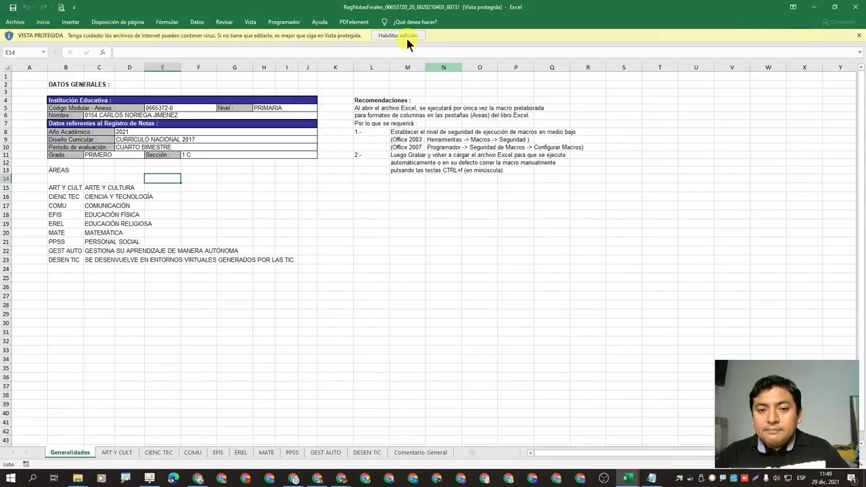
click(401, 36)
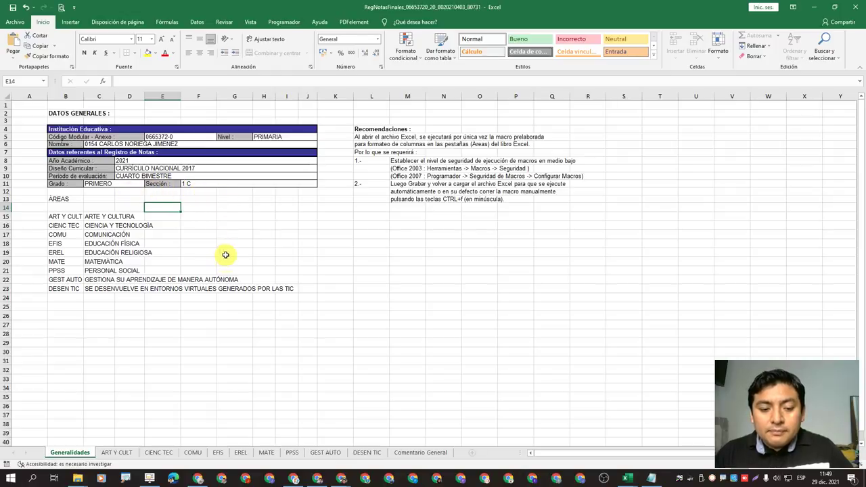
Look through the template's subject sheets from ART Y CULT to GEST AUTO, ending back on ART Y CULT
click(119, 455)
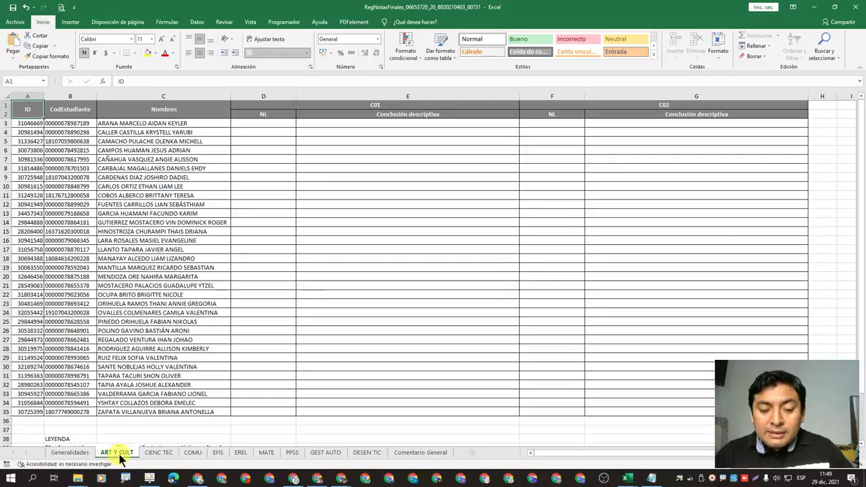
click(160, 455)
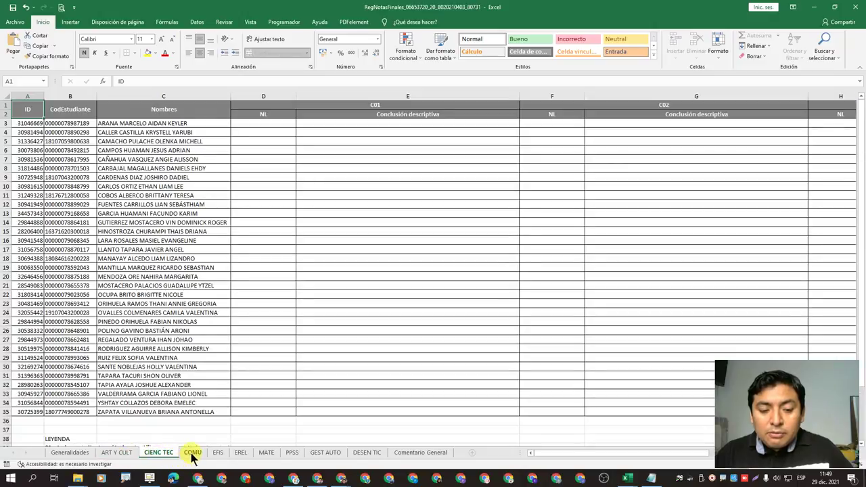
click(193, 455)
click(218, 455)
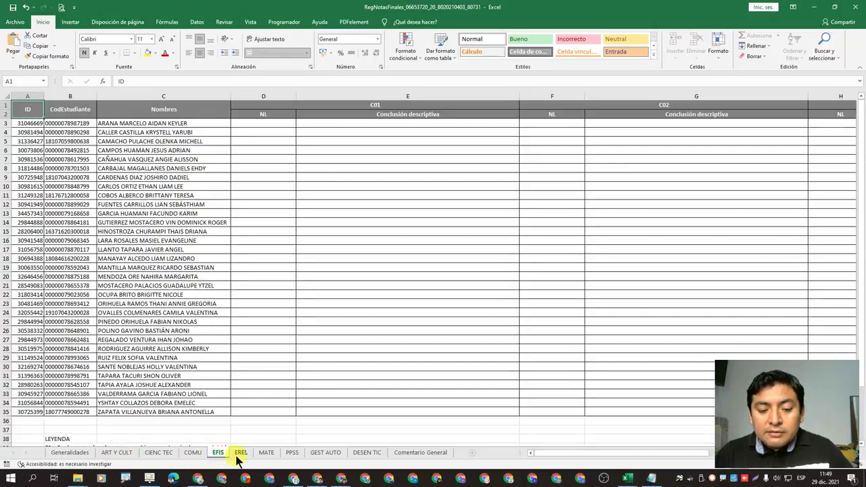
click(241, 455)
click(267, 458)
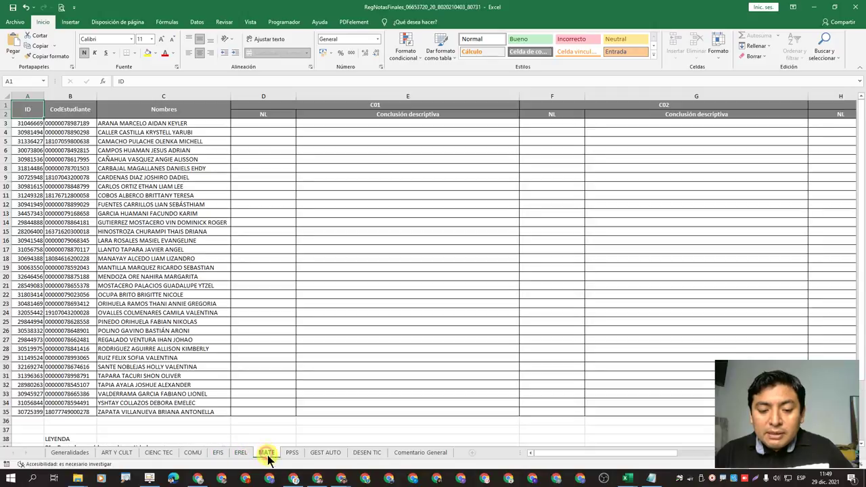
click(291, 457)
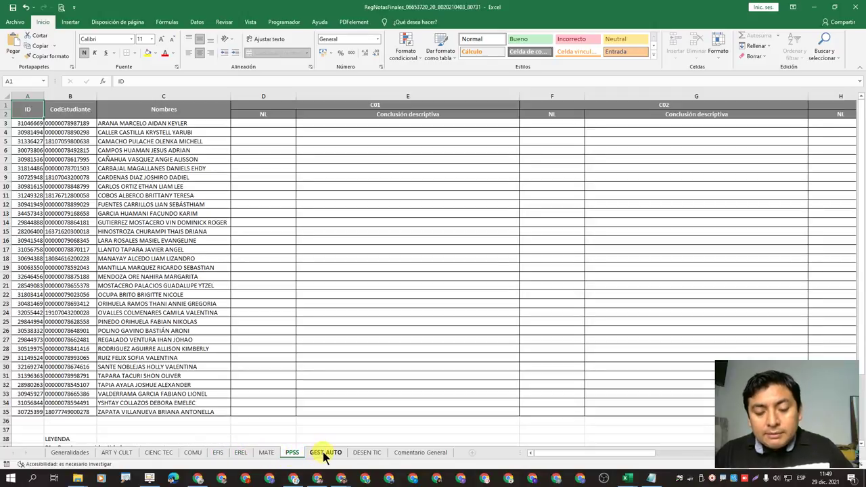
click(328, 456)
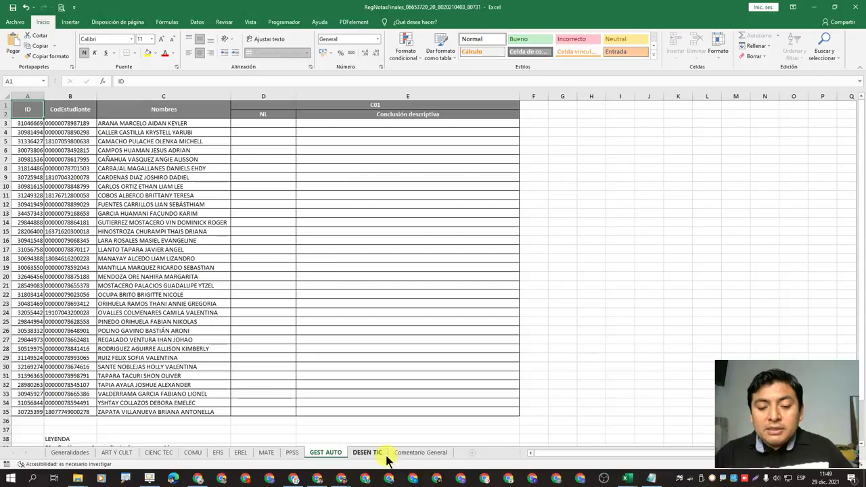
click(115, 453)
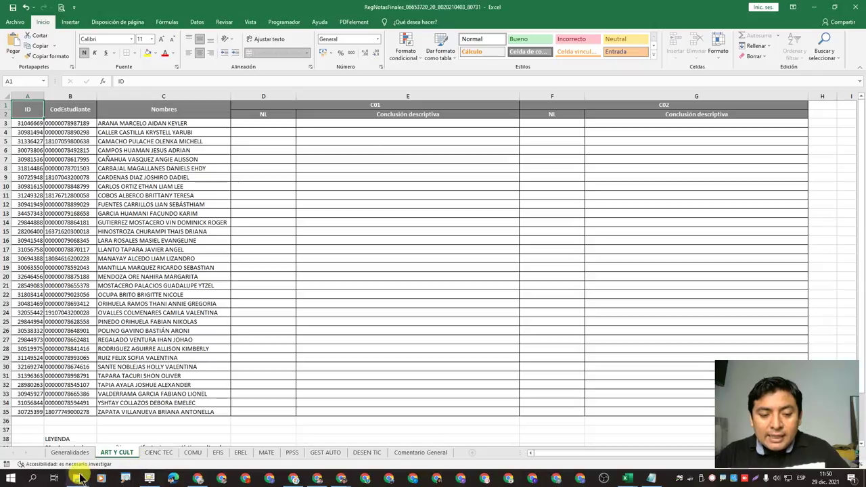
Open the 1ero C workbook from the Descargas folder and enable editing
mouse_move(78, 480)
click(64, 436)
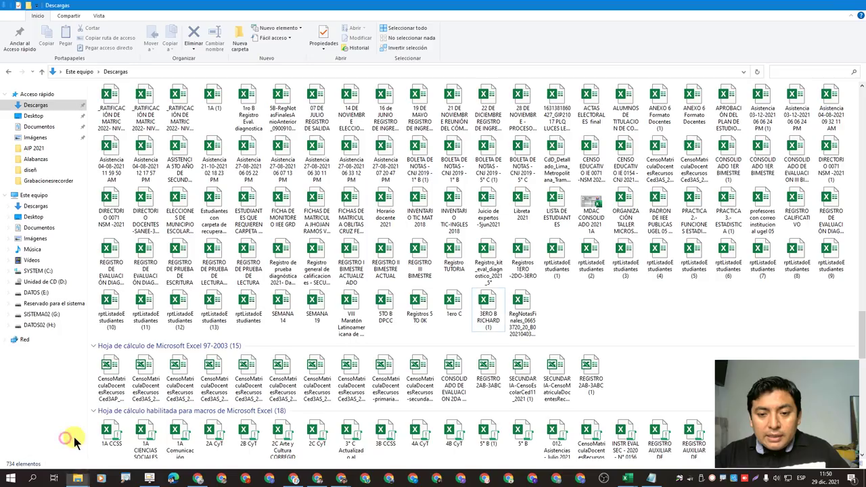
double_click(453, 303)
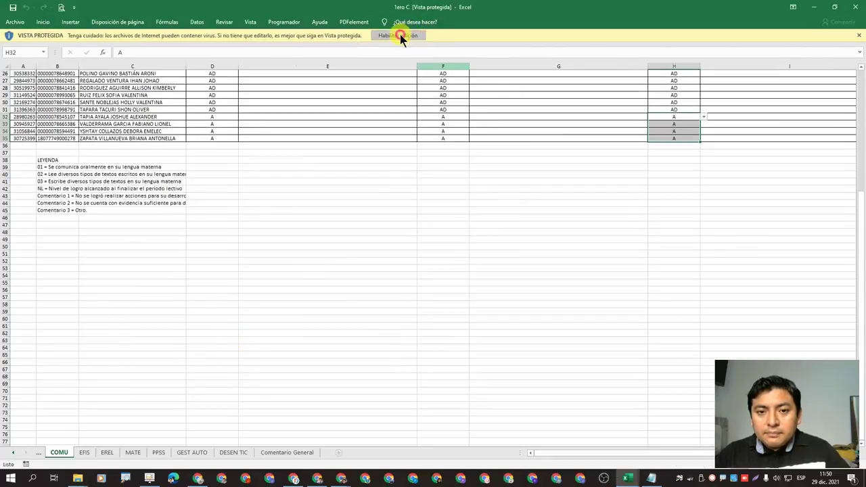
click(400, 36)
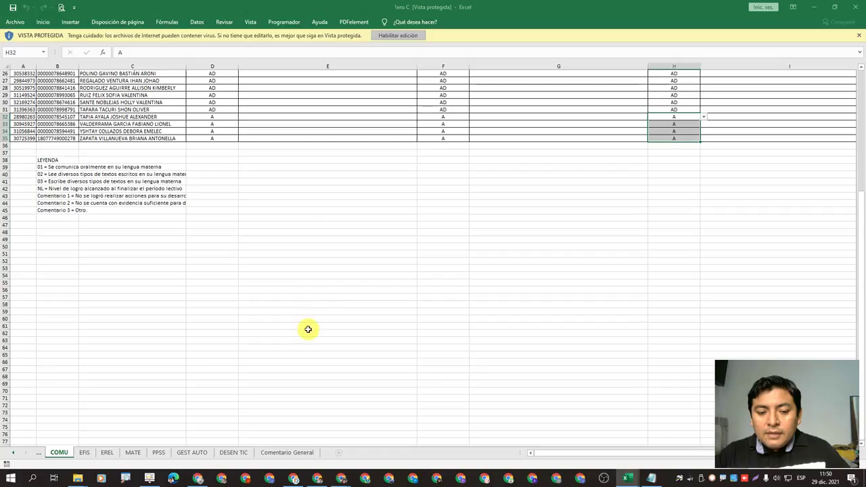
Examine the student list and NL grades on the COMU sheet of the 1ero C workbook
scroll(219, 365, up, 6)
click(12, 452)
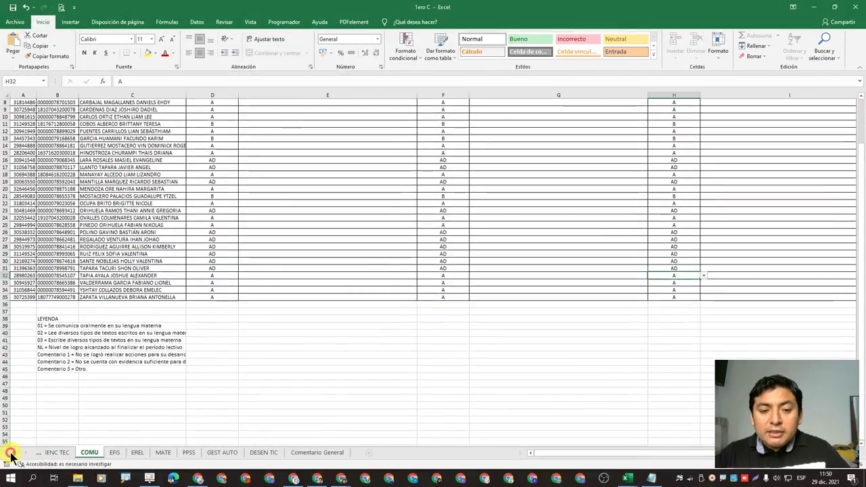
click(13, 452)
click(12, 452)
scroll(65, 437, up, 3)
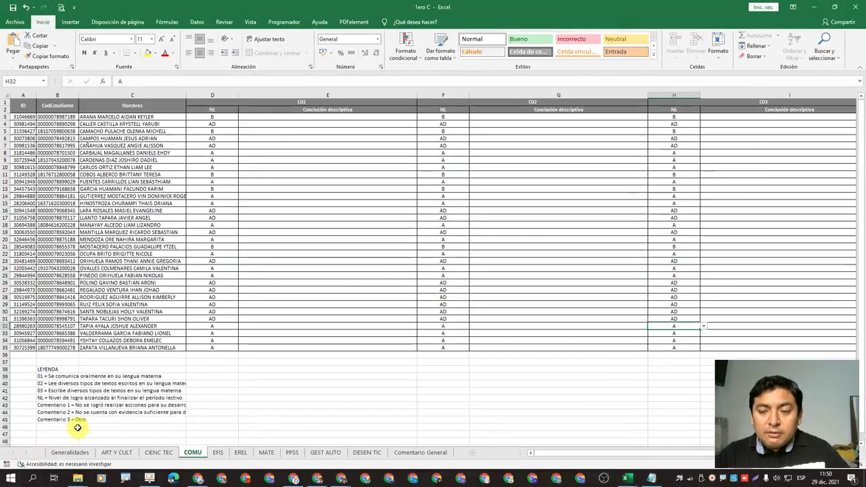
ctrl+scroll(87, 389, up, 2)
scroll(87, 388, up, 2)
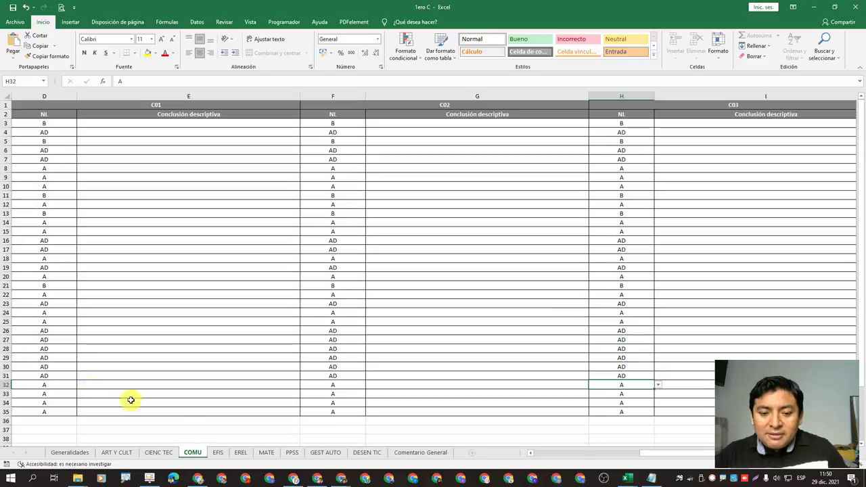
drag(658, 455, 515, 463)
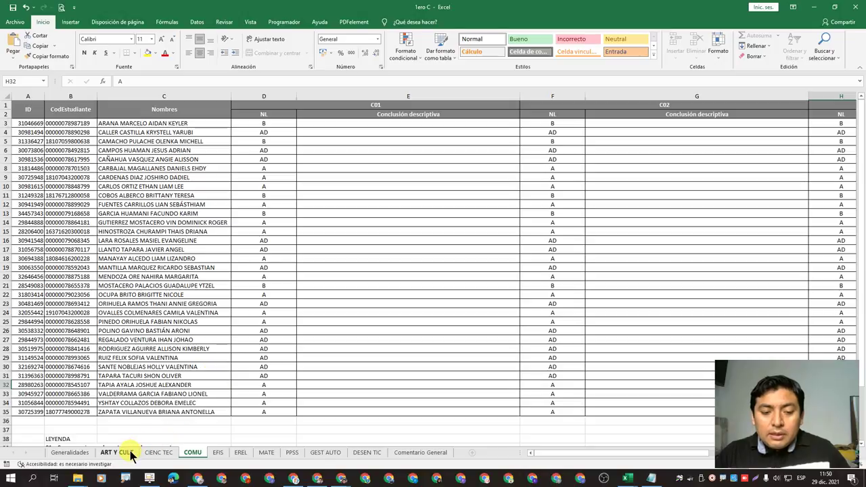
key(alt+Tab)
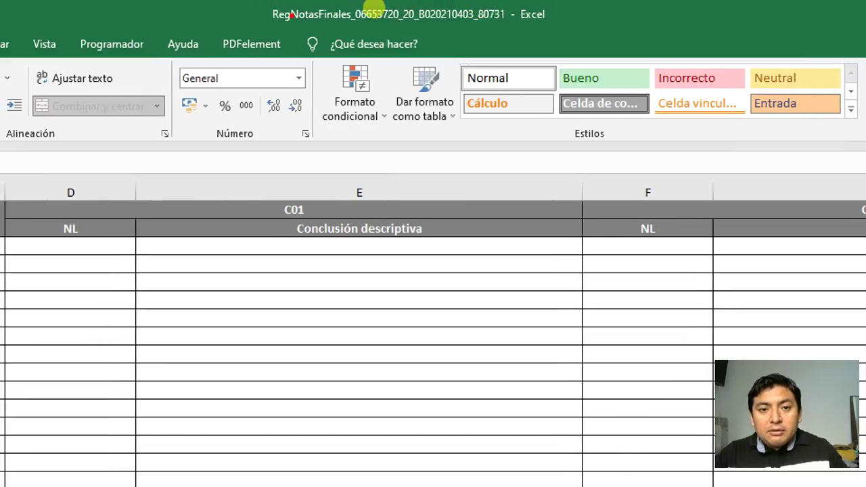
mouse_move(252, 1)
mouse_down()
mouse_move(413, 39)
mouse_move(568, 35)
mouse_up()
drag(700, 27, 575, 26)
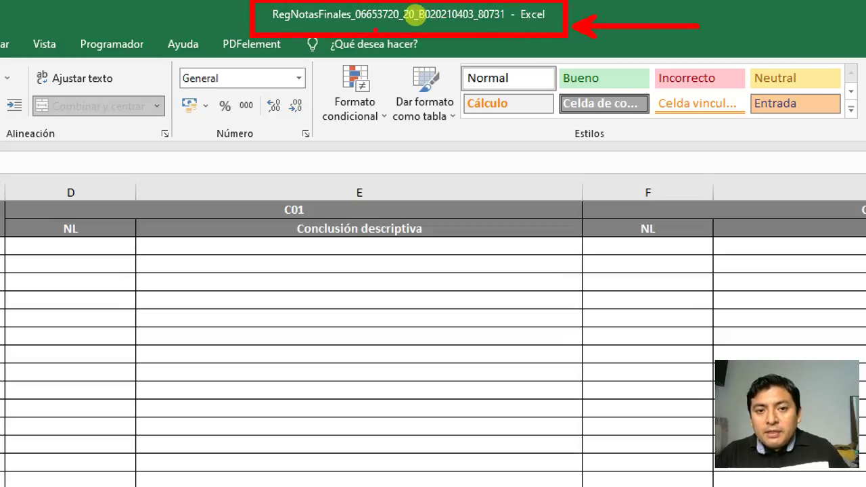
drag(359, 20, 507, 20)
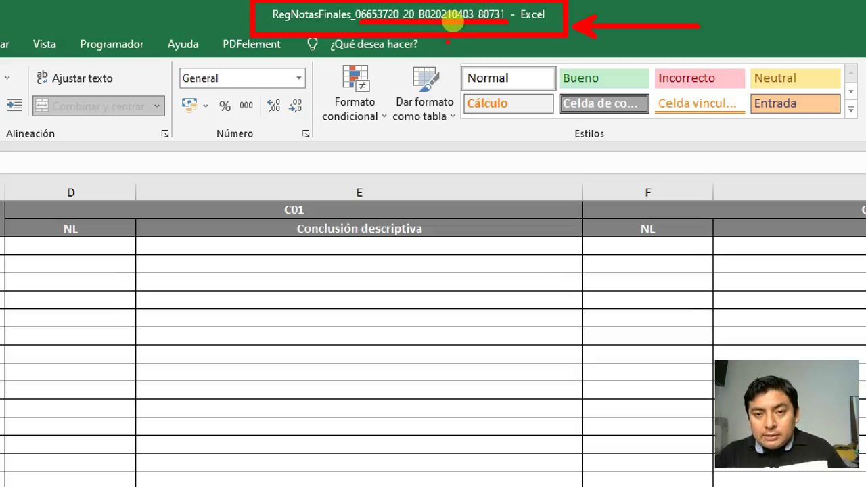
key(Escape)
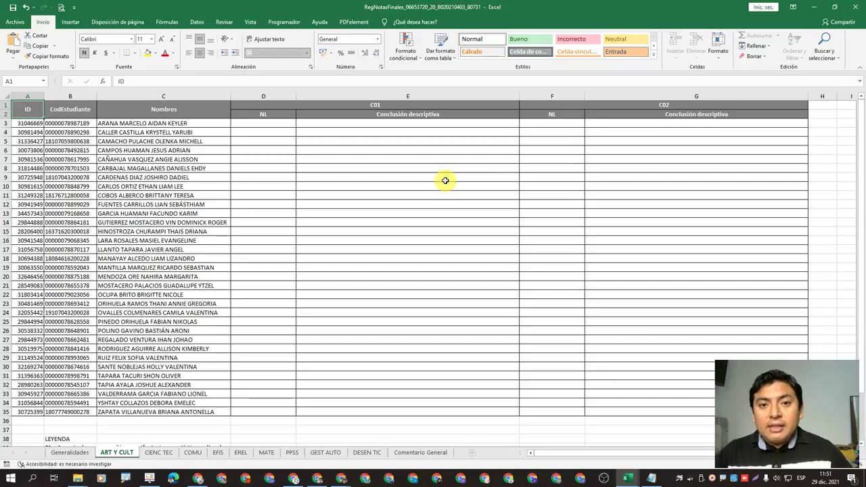
Copy the C01 NL grades in D3:D35 from the ART Y CULT sheet of the 1ero C workbook
key(alt+Tab)
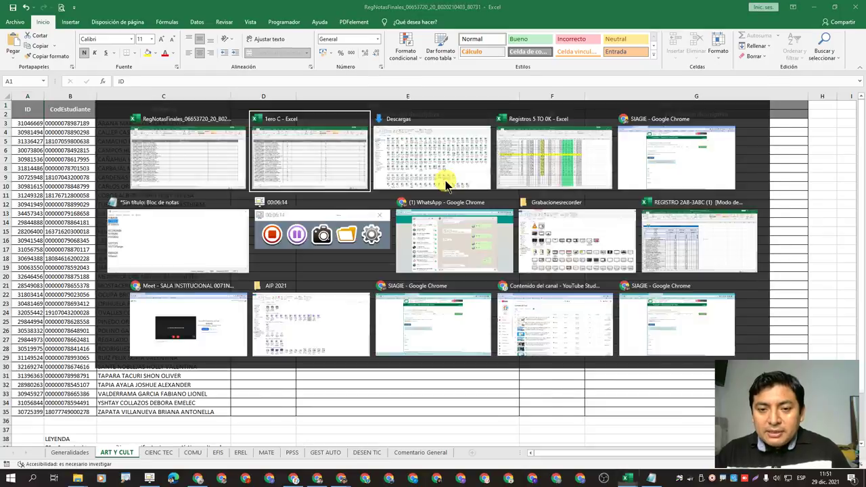
click(117, 452)
scroll(266, 286, up, 5)
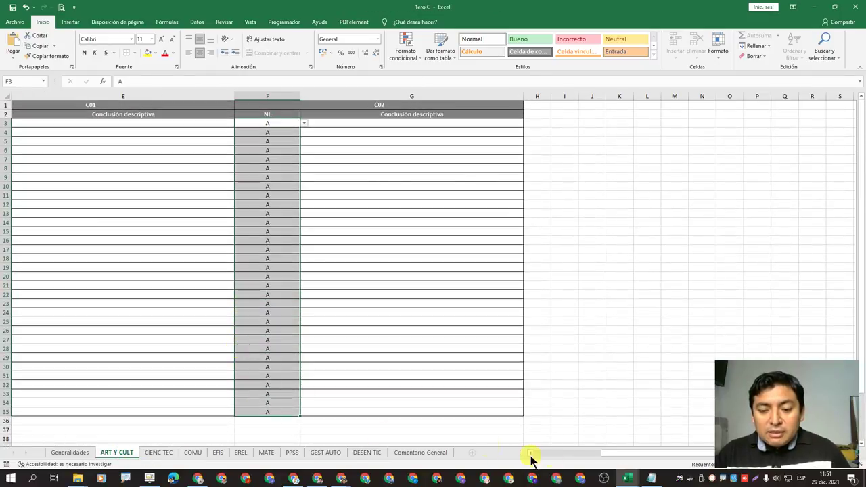
drag(612, 453, 540, 453)
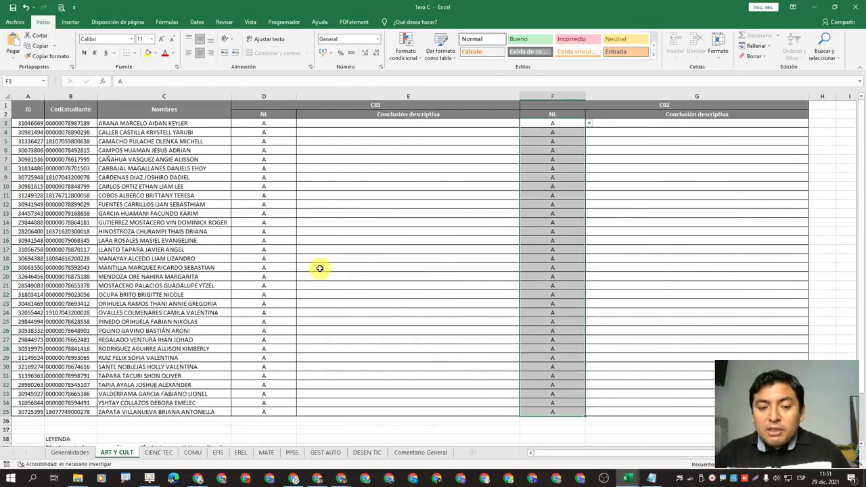
click(283, 322)
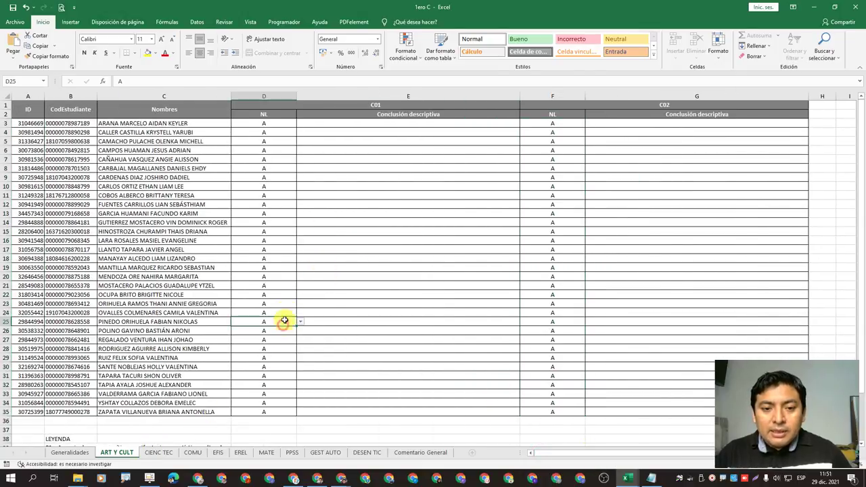
drag(265, 124, 269, 413)
key(ctrl+c)
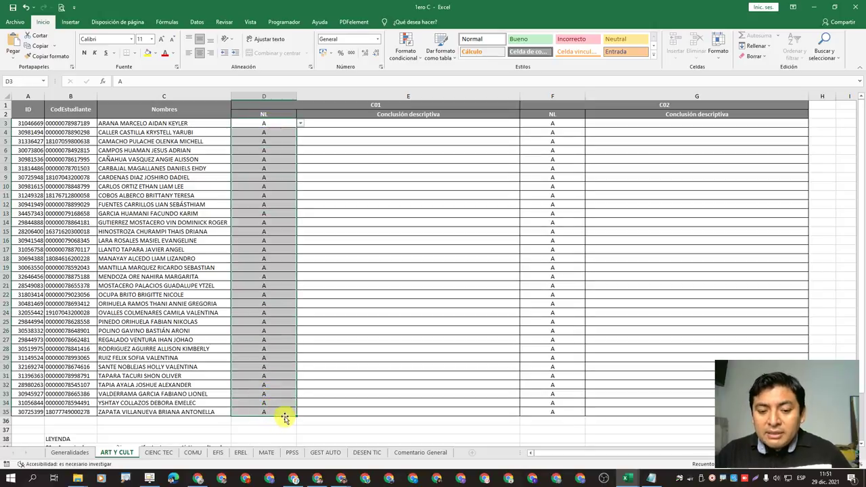
right_click(283, 413)
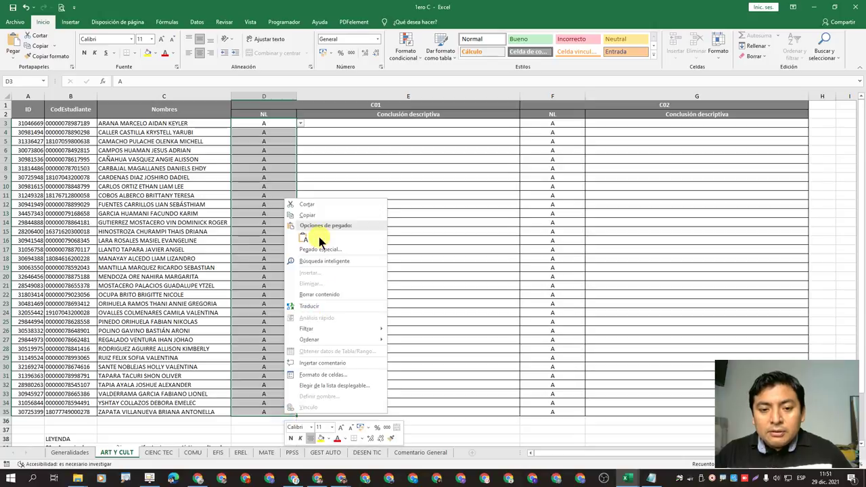
click(319, 214)
Paste the copied C01 grades as values from cell D3 on the ART Y CULT sheet of the RegNotasFinales template
key(alt+Tab)
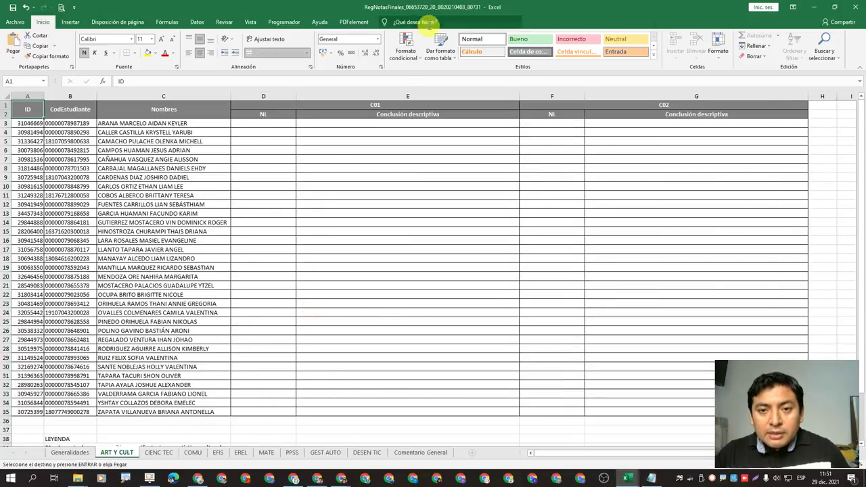
key(alt+Tab)
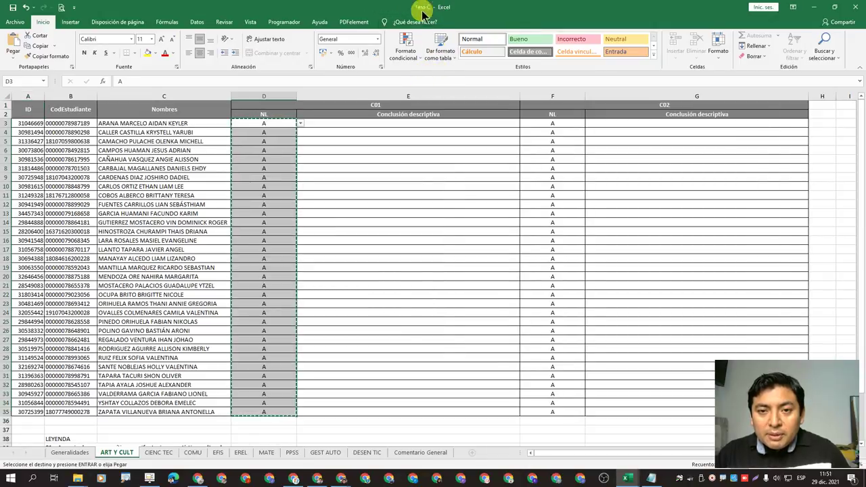
key(alt+Tab)
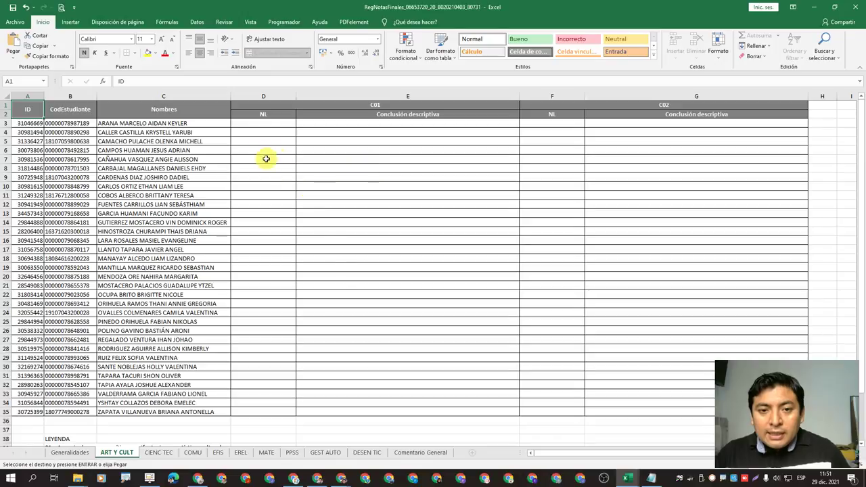
right_click(258, 123)
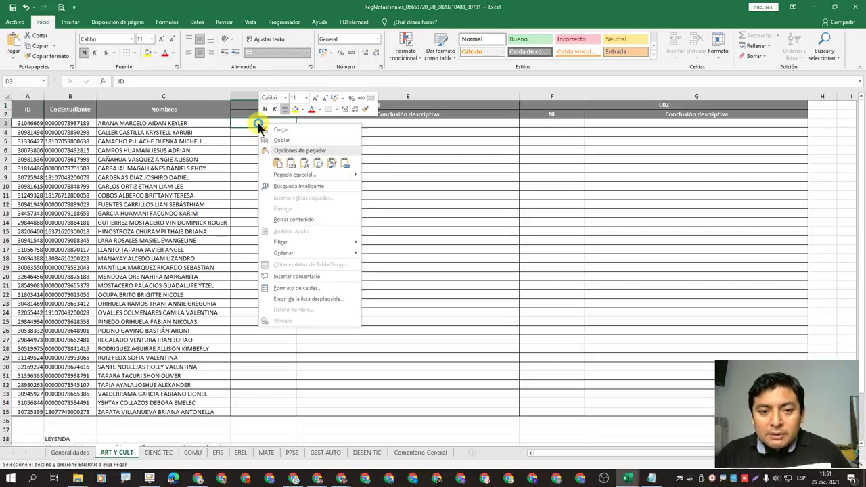
click(291, 166)
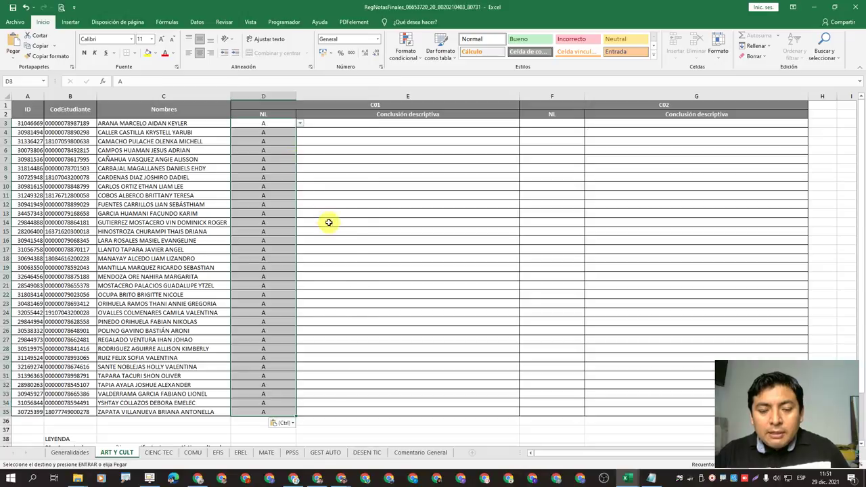
Copy the C02 NL grades in F3:F35 from the 1ero C workbook's ART Y CULT sheet and return to the RegNotasFinales template
key(alt+Tab)
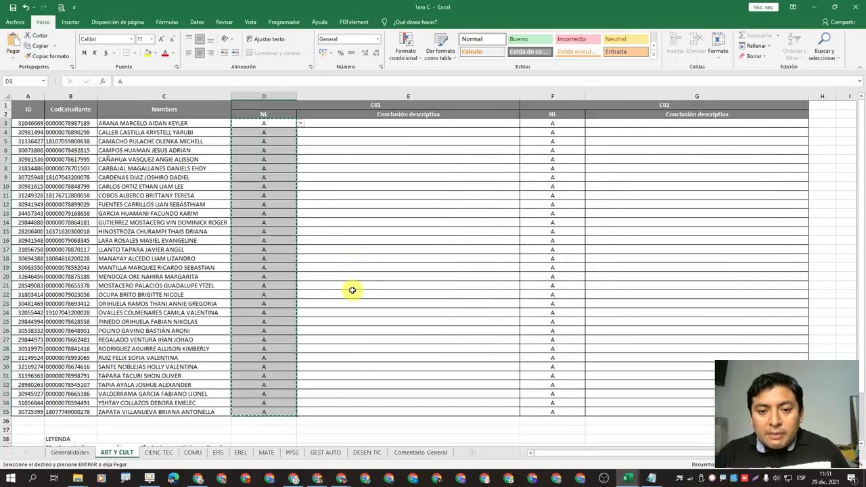
key(ctrl+c)
key(Escape)
drag(561, 124, 567, 412)
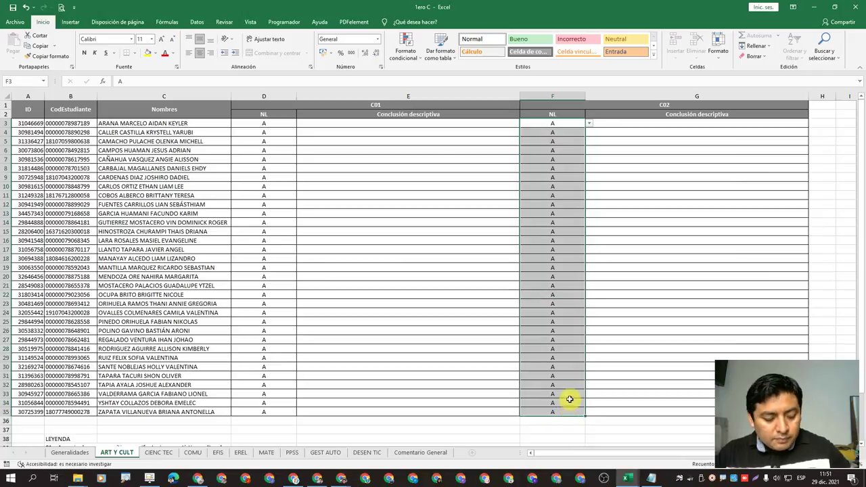
key(ctrl+c)
key(alt+Tab)
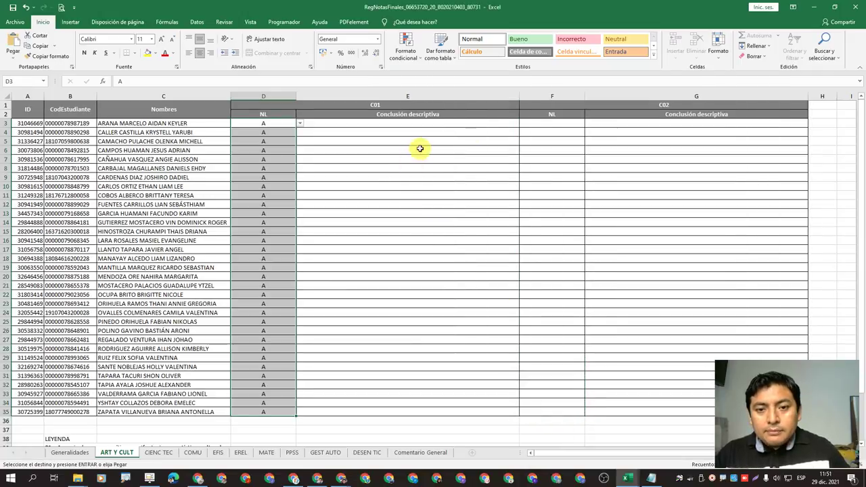
Paste the copied C02 grades as values from cell F3 on the ART Y CULT sheet of the RegNotasFinales template
click(546, 123)
right_click(547, 123)
click(576, 165)
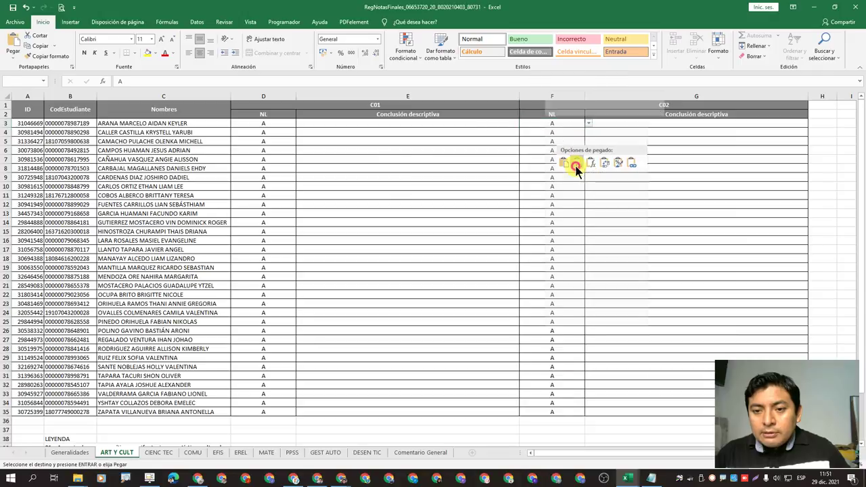
click(440, 369)
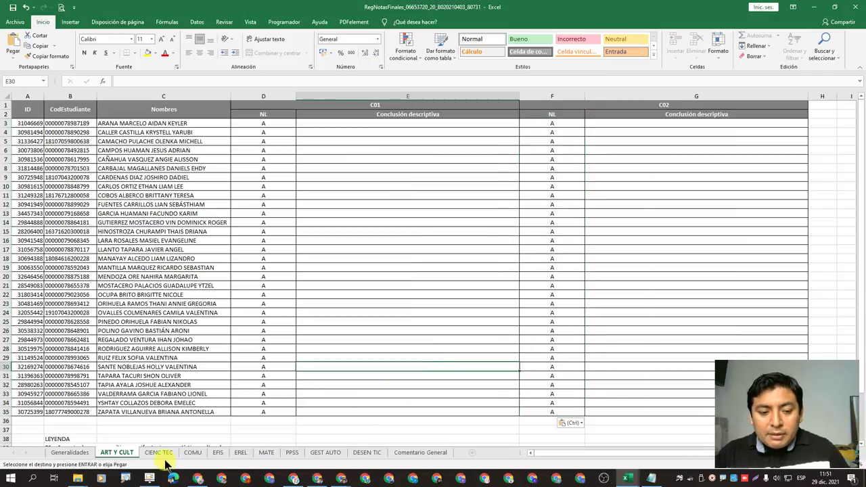
Copy the C01 NL grades in D3:D35 from the 1ero C workbook's CIENC TEC sheet and paste them as values from D3 on the template's CIENC TEC sheet
click(159, 454)
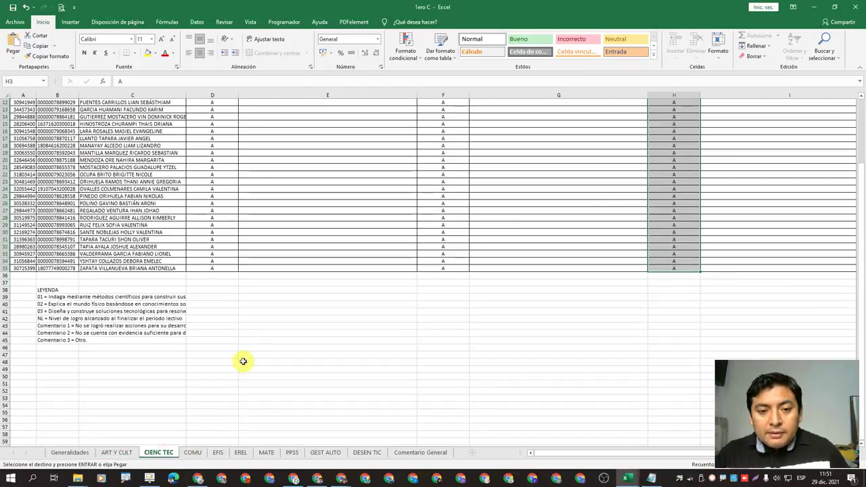
scroll(243, 361, up, 3)
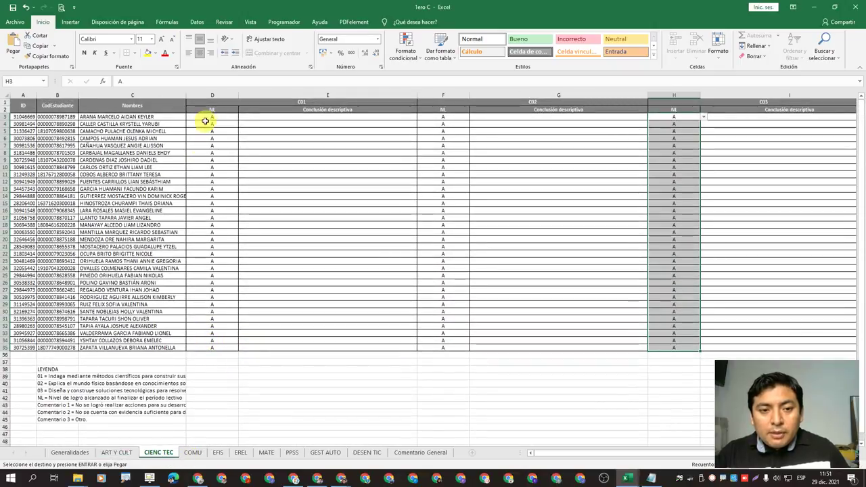
drag(210, 117, 217, 348)
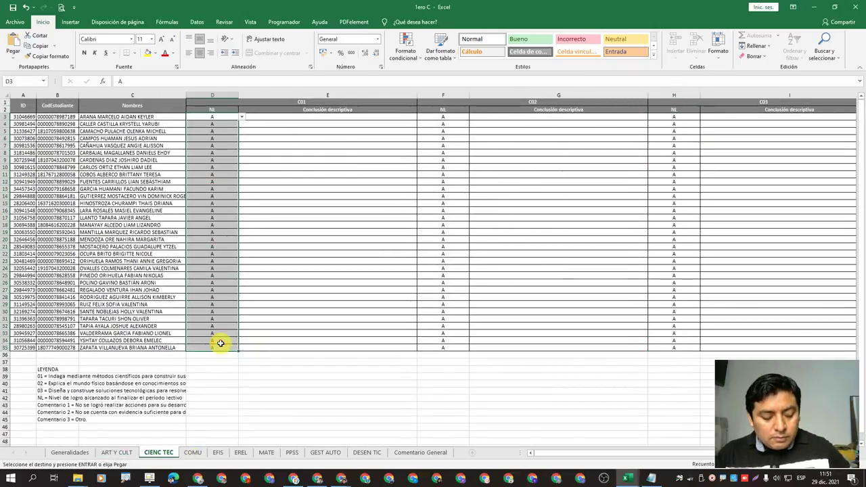
key(alt+Tab)
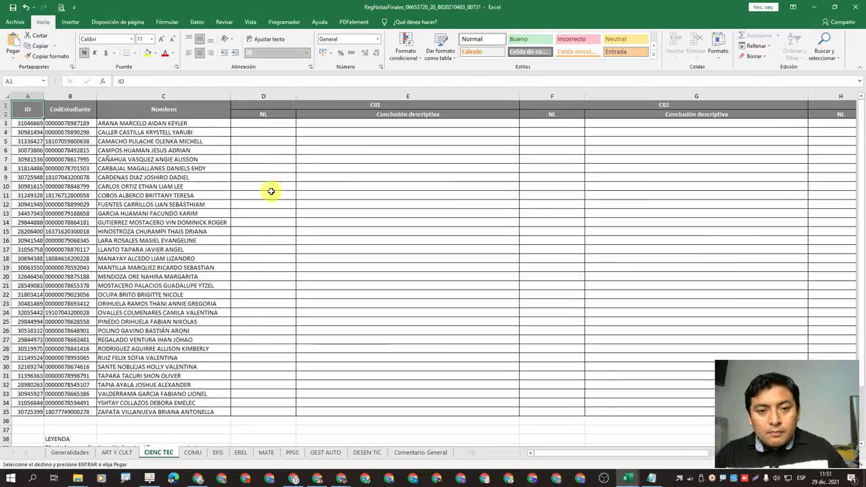
click(268, 124)
right_click(269, 126)
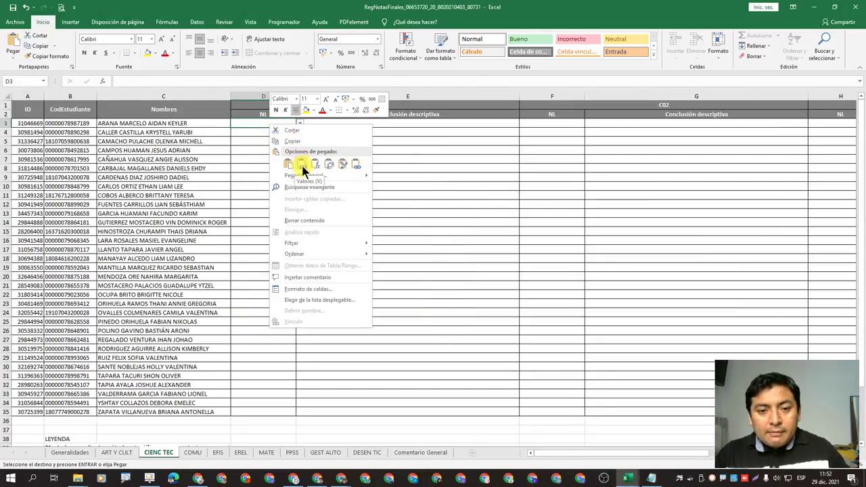
click(301, 164)
Copy the CIENC TEC C02 NL grades in F3:F35 from the 1ero C workbook and paste them as values from F3 in the template
click(545, 124)
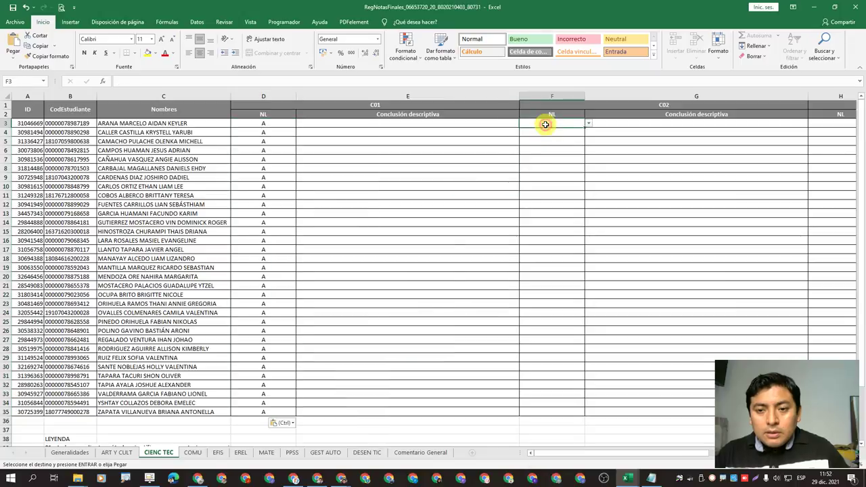
key(alt+Tab)
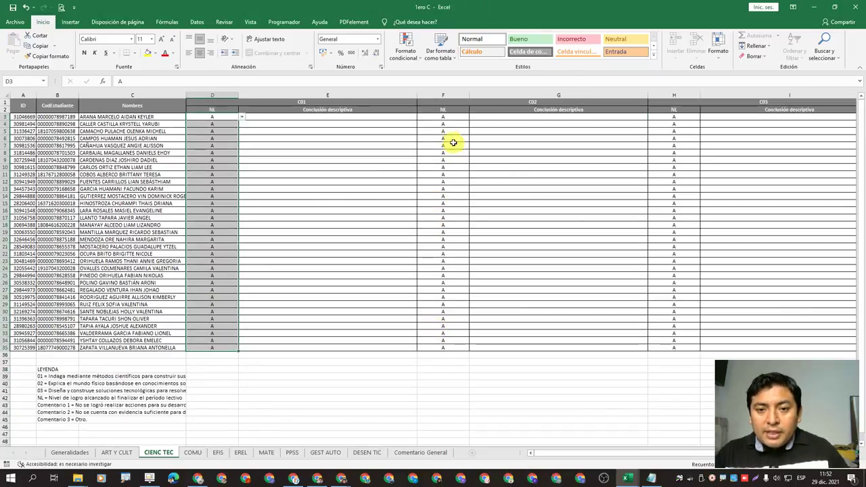
drag(453, 117, 455, 340)
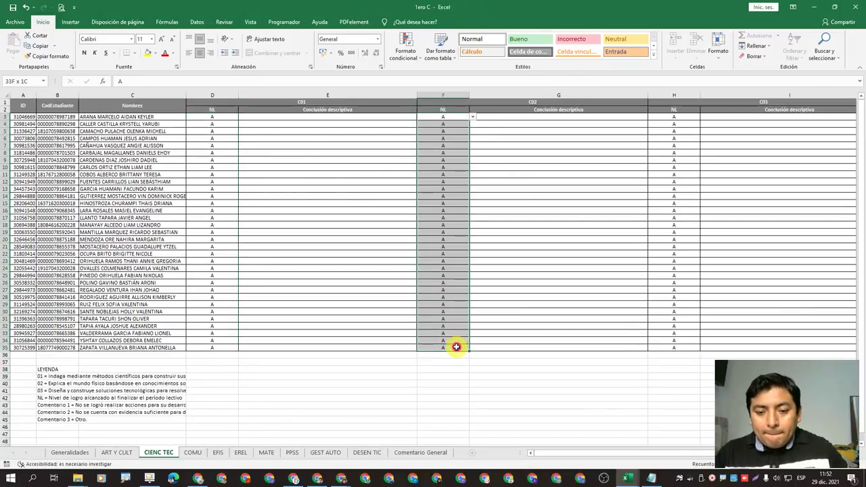
key(ctrl+c)
key(alt+Tab)
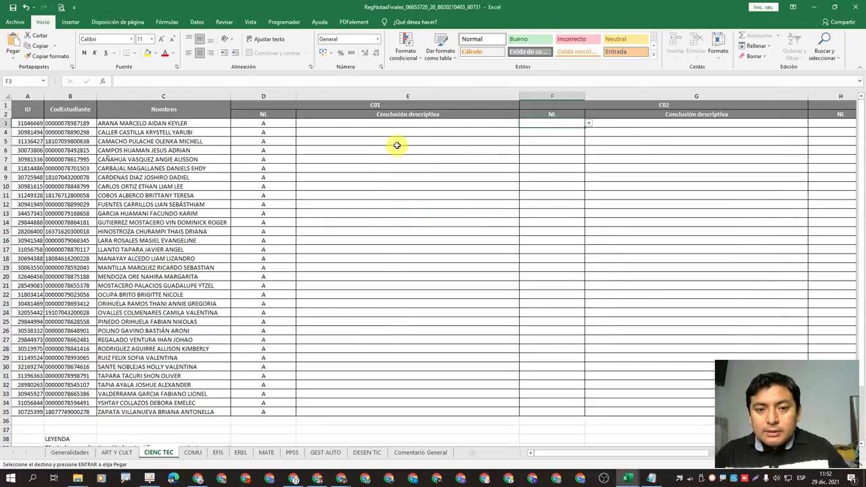
right_click(536, 123)
click(571, 160)
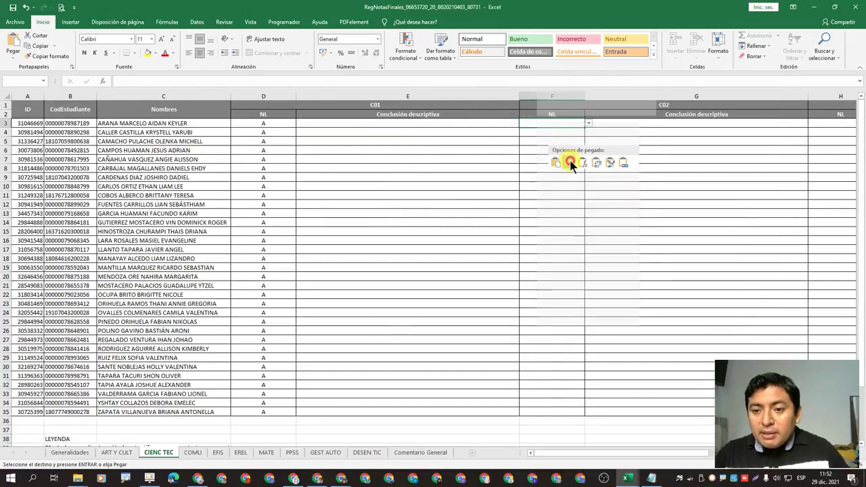
Copy the CIENC TEC C03 NL grades in H3:H35 from the 1ero C workbook and paste them as values from H3 in the template
drag(567, 454, 664, 451)
key(alt+Tab)
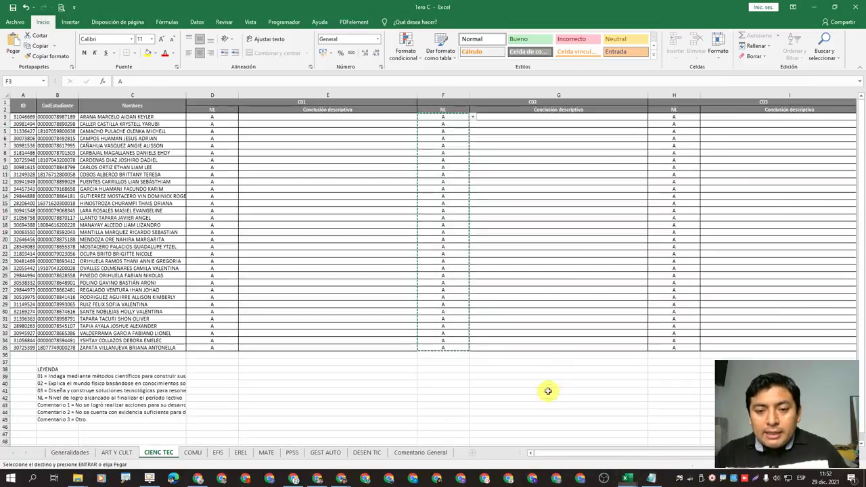
drag(674, 118, 674, 346)
key(ctrl+c)
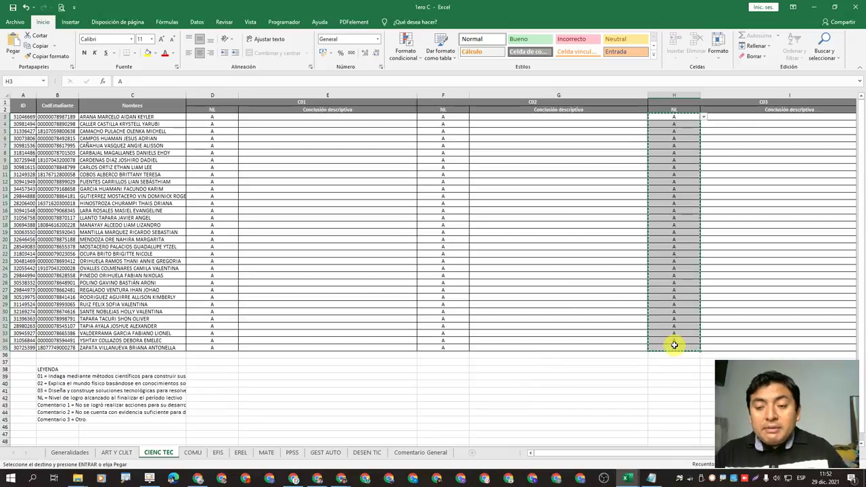
key(alt+Tab)
click(622, 125)
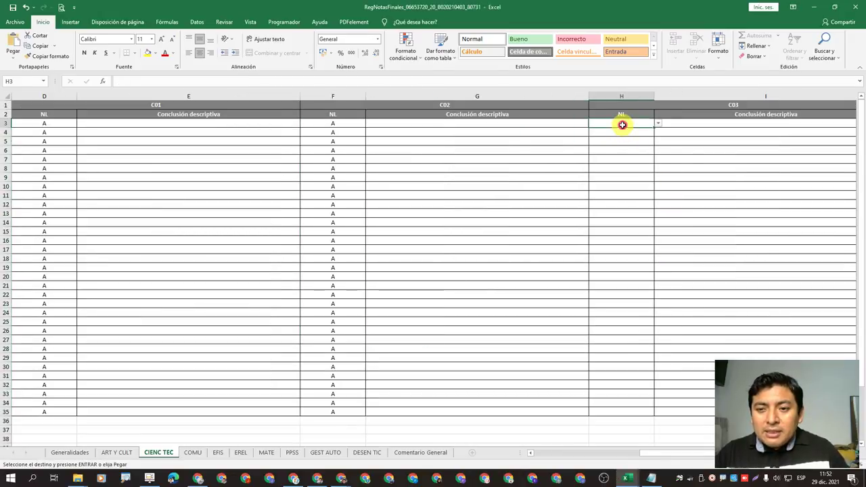
right_click(623, 124)
click(656, 163)
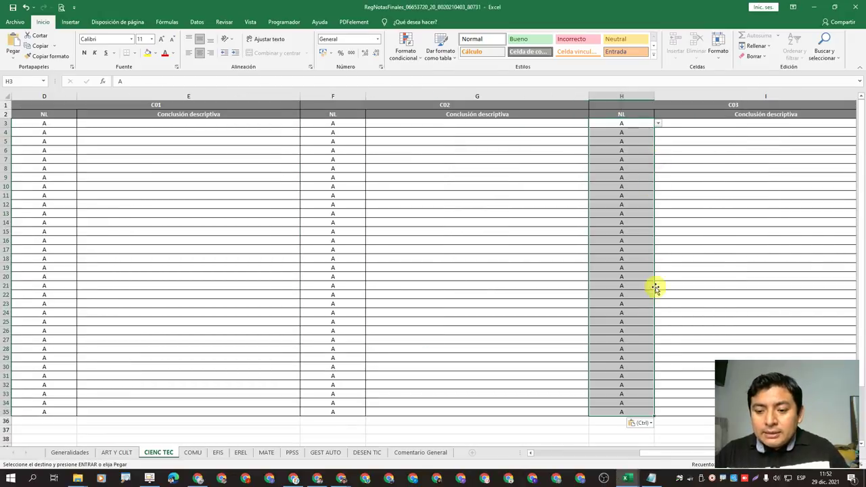
Copy the C01 NL grades in D3:D35 from the 1ero C workbook's COMU sheet and paste them as values from D3 on the template's COMU sheet
drag(667, 453, 613, 452)
click(218, 479)
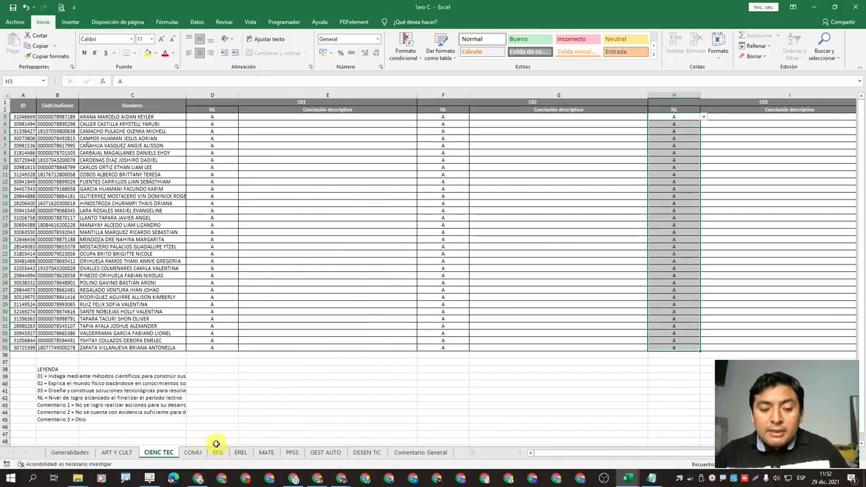
click(193, 453)
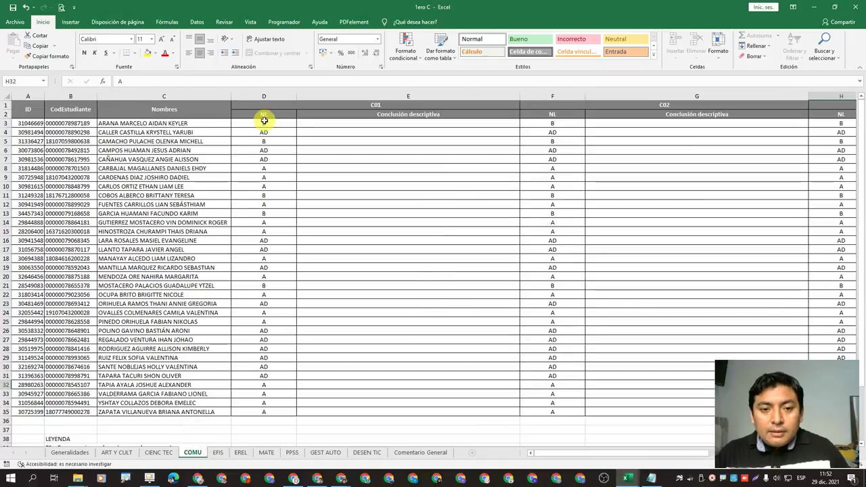
drag(264, 120, 265, 410)
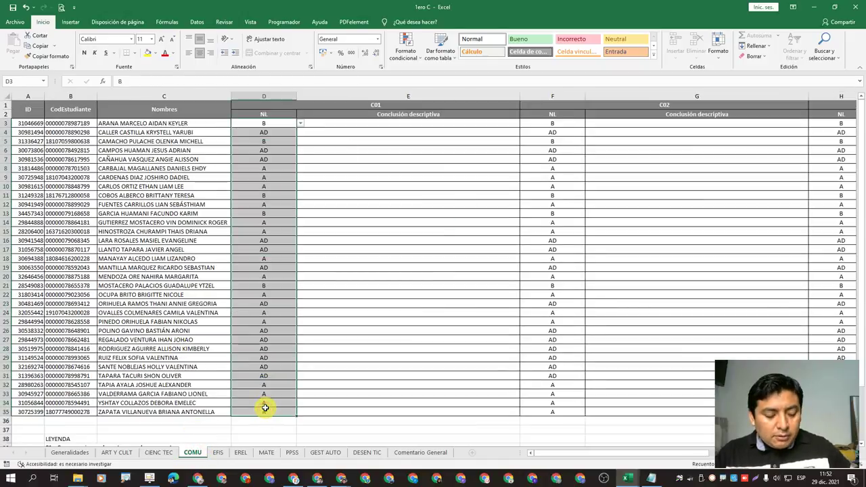
key(ctrl+c)
key(alt+Tab)
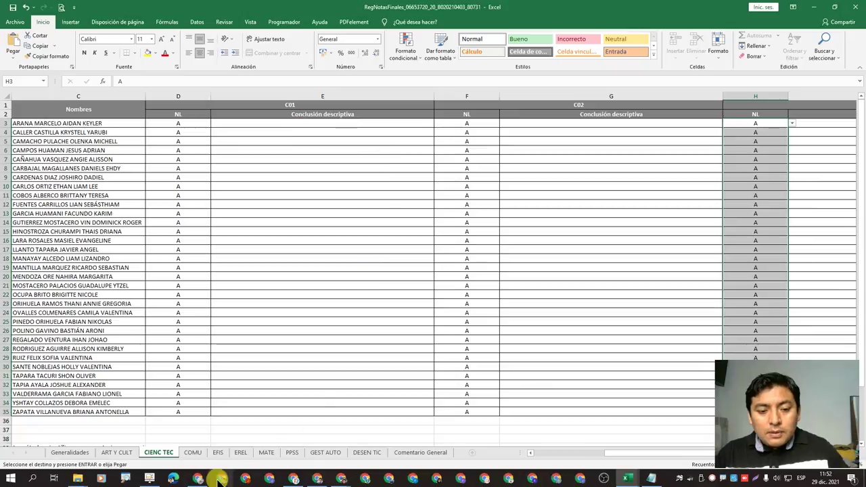
click(191, 454)
click(248, 128)
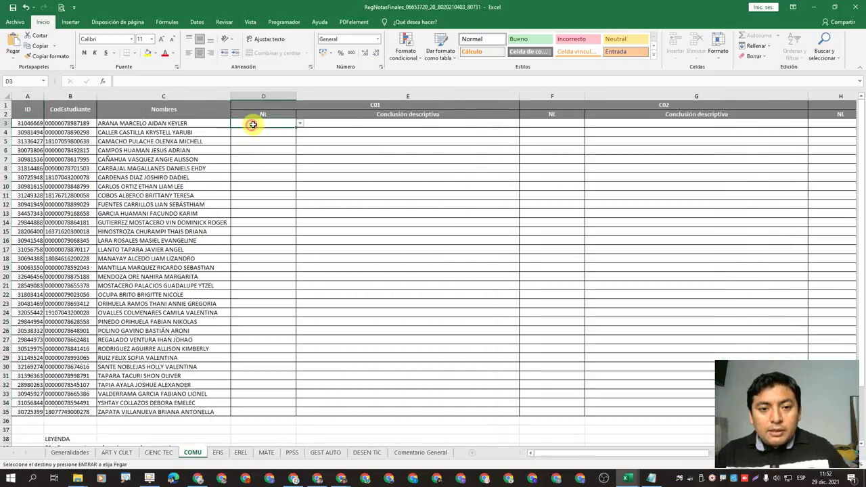
right_click(249, 125)
click(285, 166)
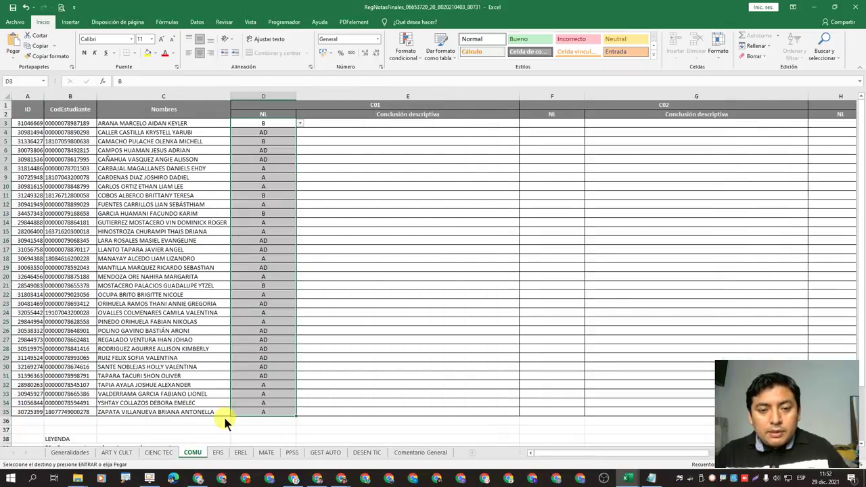
Copy the COMU C02 NL grades in F3:F35 from the 1ero C workbook and paste them as values from F3 in the template
key(alt+Tab)
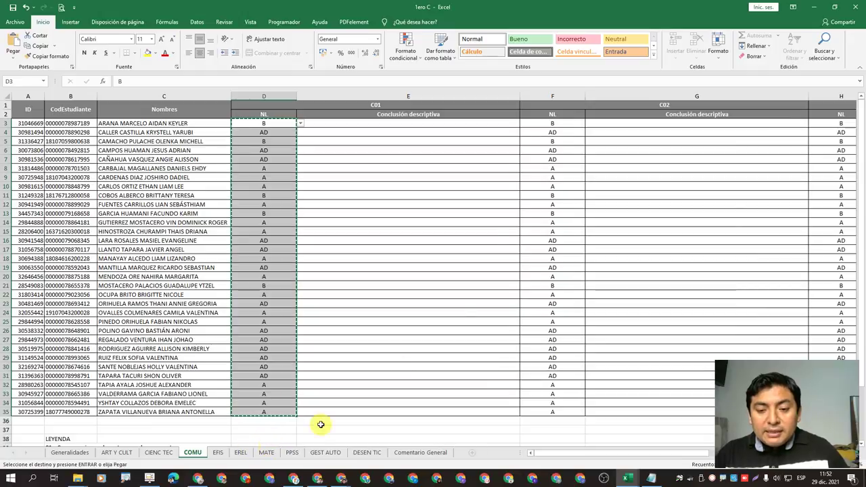
drag(561, 124, 567, 412)
key(ctrl+c)
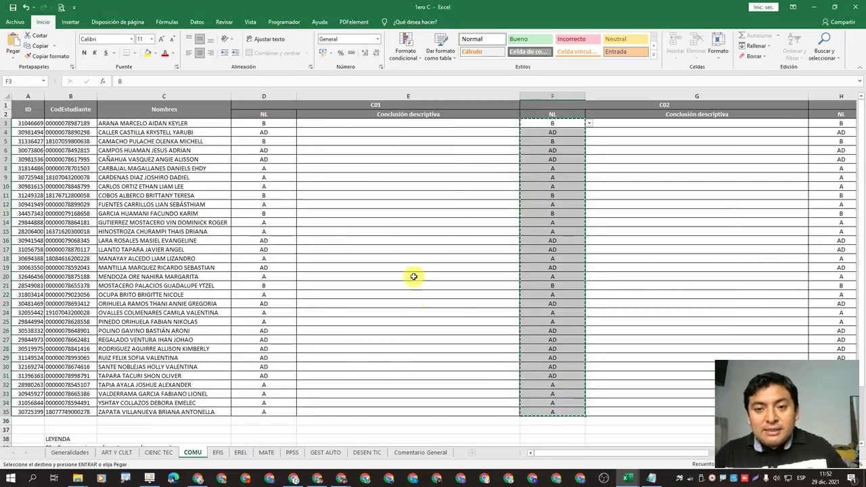
key(alt+Tab)
right_click(561, 122)
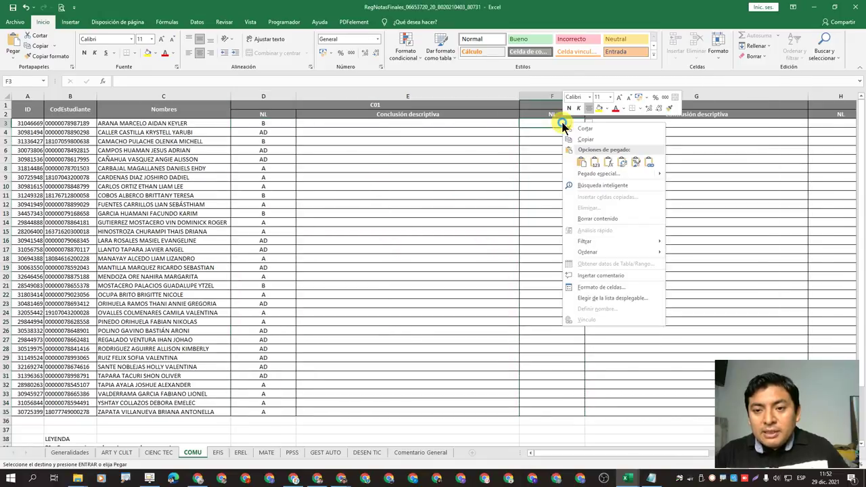
click(596, 166)
Copy the COMU C03 NL grades in H3:H35 from the 1ero C workbook and paste them from H3 in the template
scroll(593, 454, right, 3)
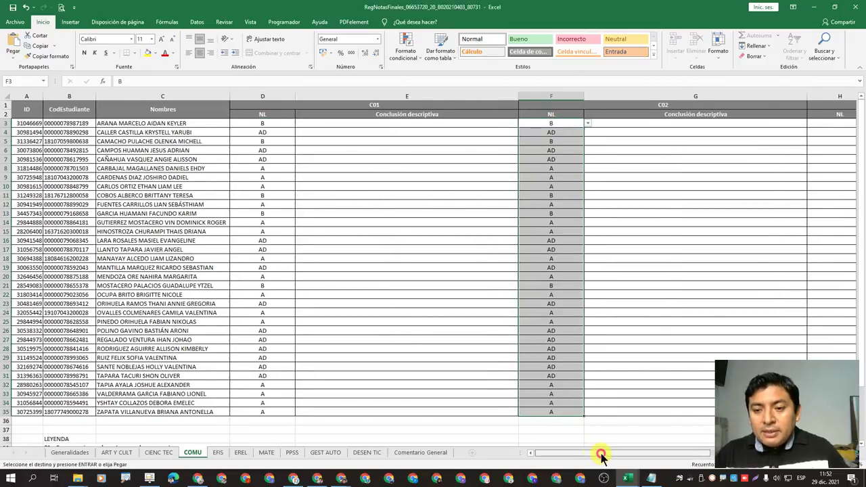
key(alt+Tab)
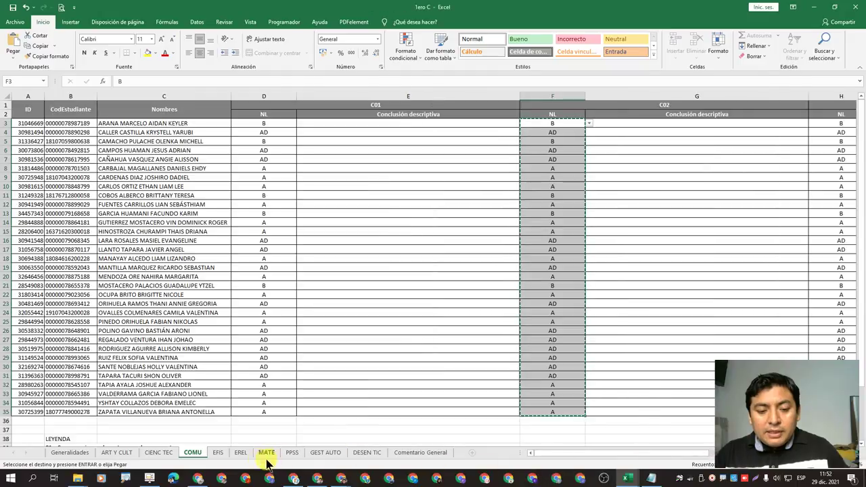
scroll(655, 458, right, 3)
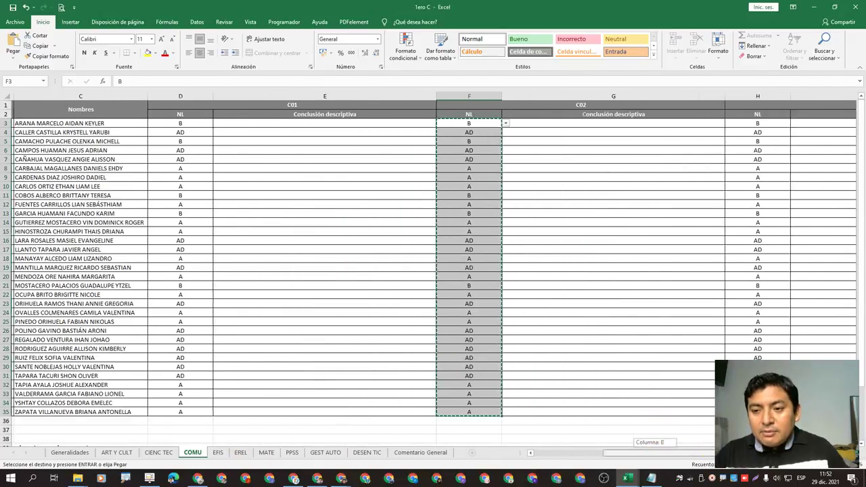
drag(620, 123, 623, 406)
key(ctrl+c)
key(alt+Tab)
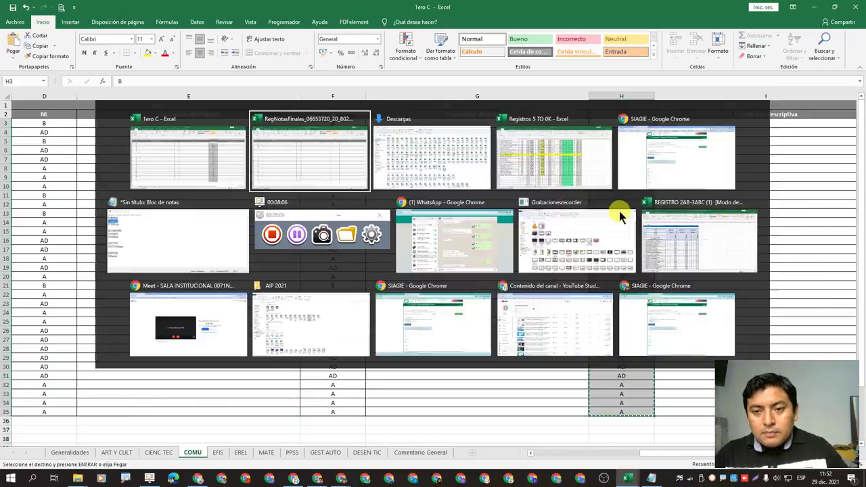
click(619, 124)
right_click(620, 124)
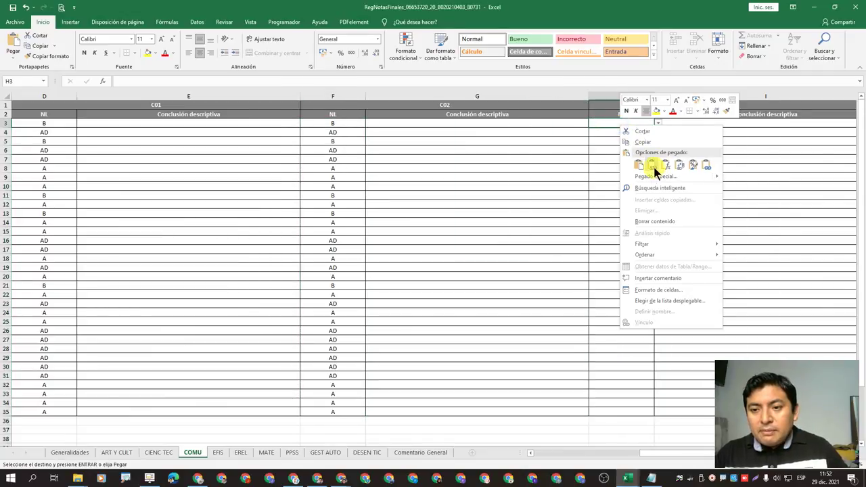
click(639, 165)
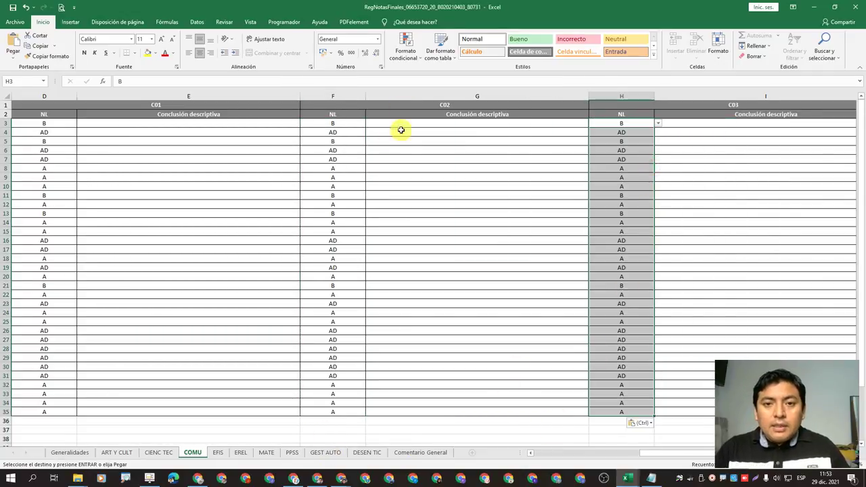
Copy the C01 NL grades in D3:D35 from the 1ero C workbook's EFIS sheet and paste them as values from D3 on the template's EFIS sheet
key(alt+Tab)
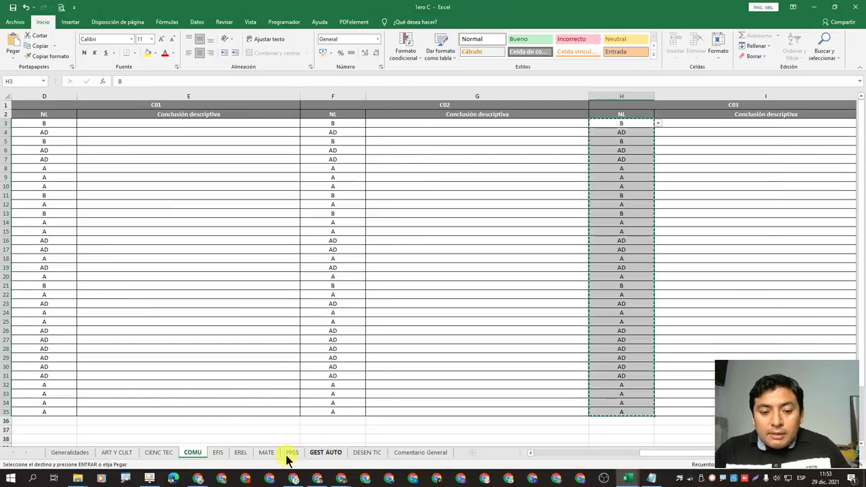
click(218, 452)
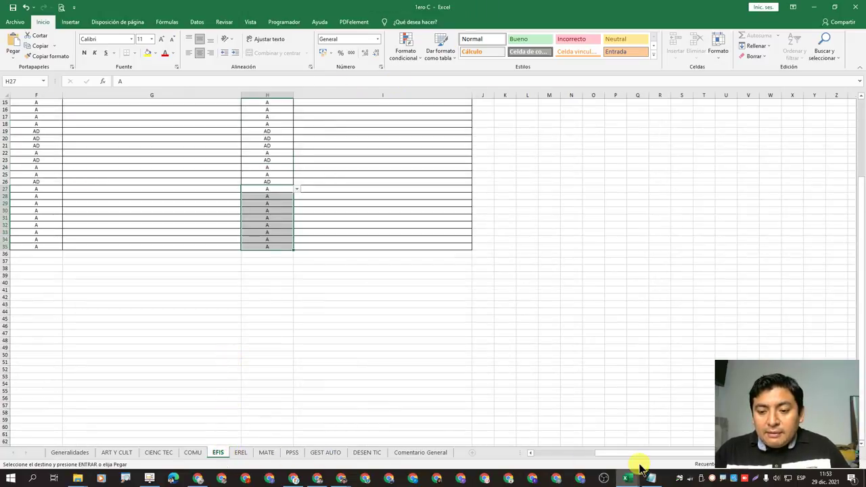
drag(633, 453, 541, 453)
scroll(381, 408, up, 5)
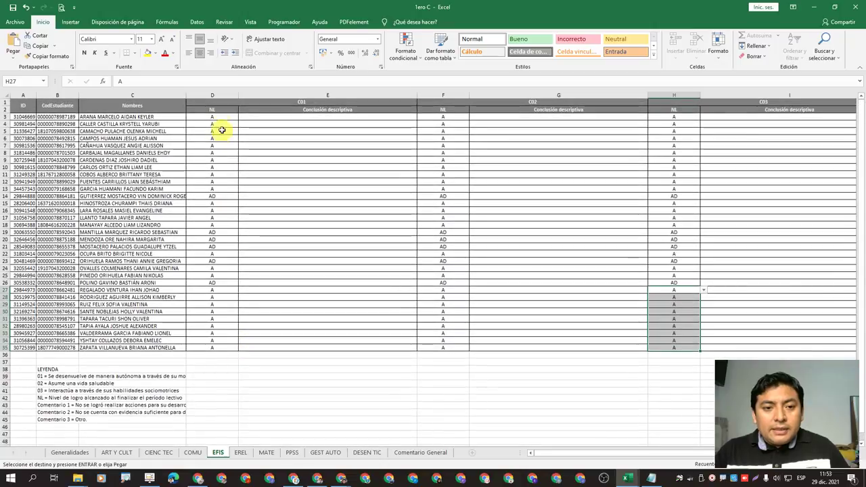
drag(219, 118, 218, 348)
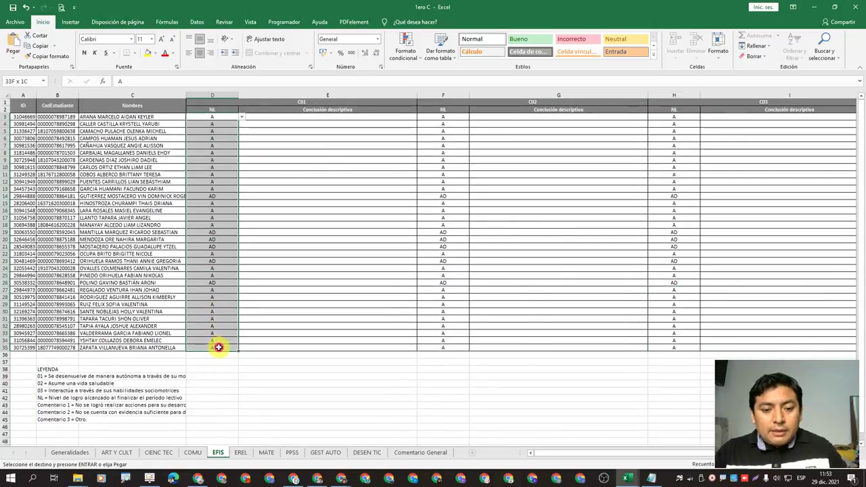
key(alt+Tab)
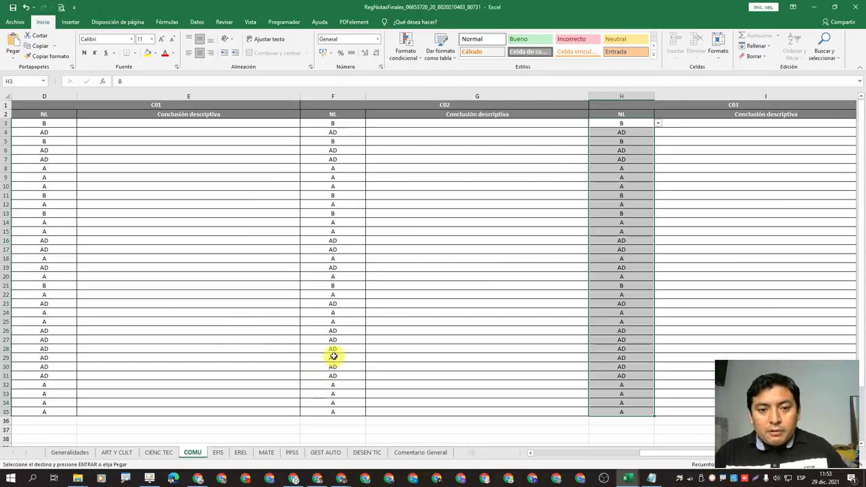
click(218, 453)
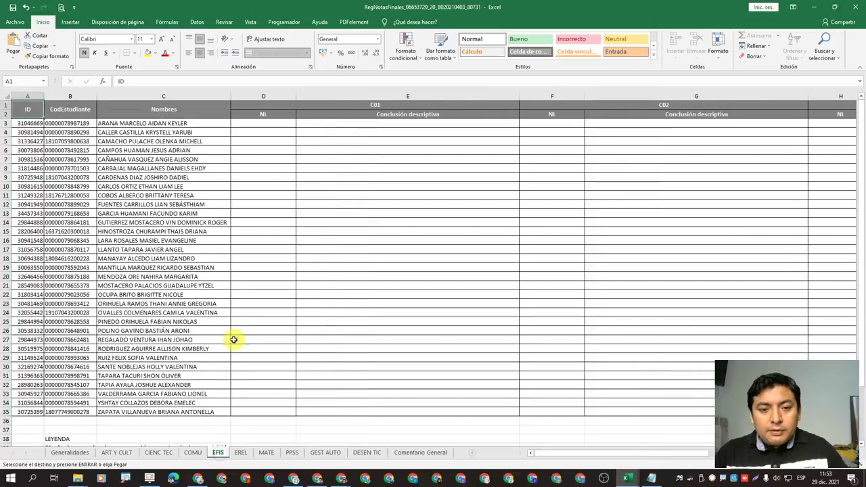
right_click(262, 124)
click(295, 163)
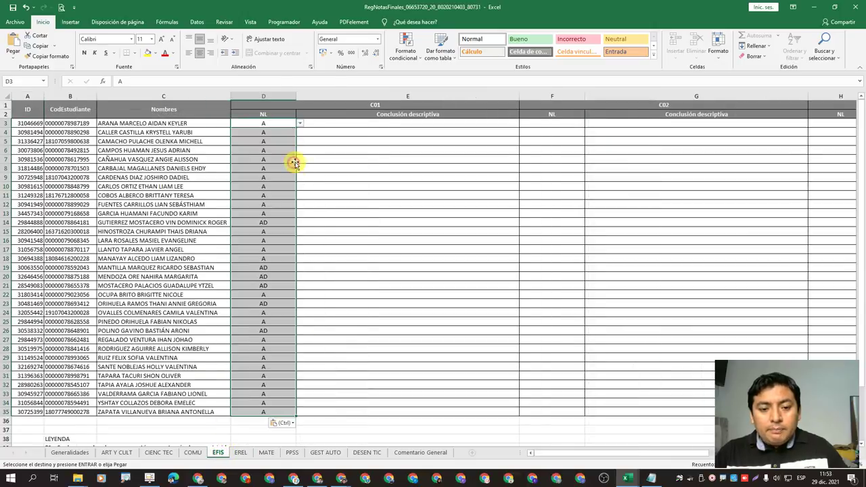
Examine the grade and comment options offered for C01 NL cell D3 on the 1ero C workbook's EFIS sheet
key(alt+Tab)
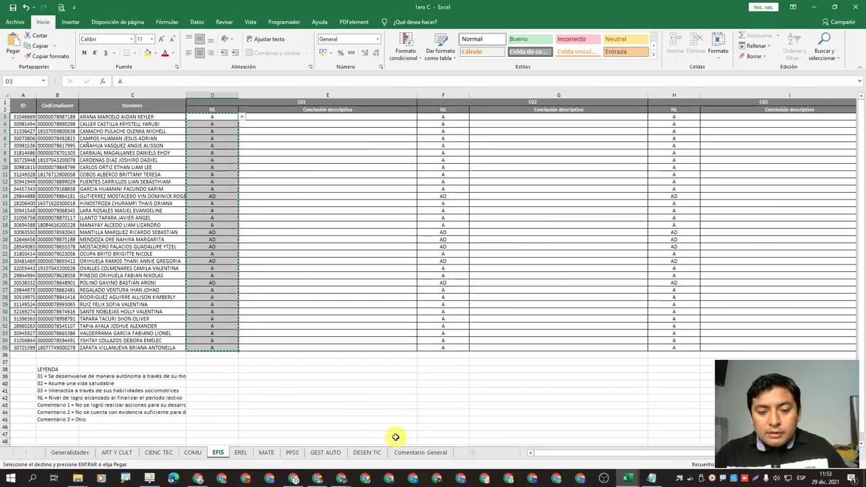
key(Escape)
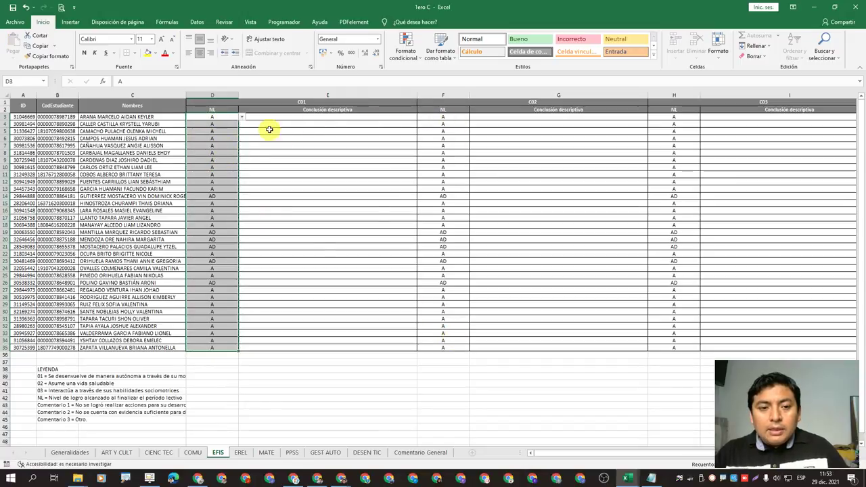
click(242, 118)
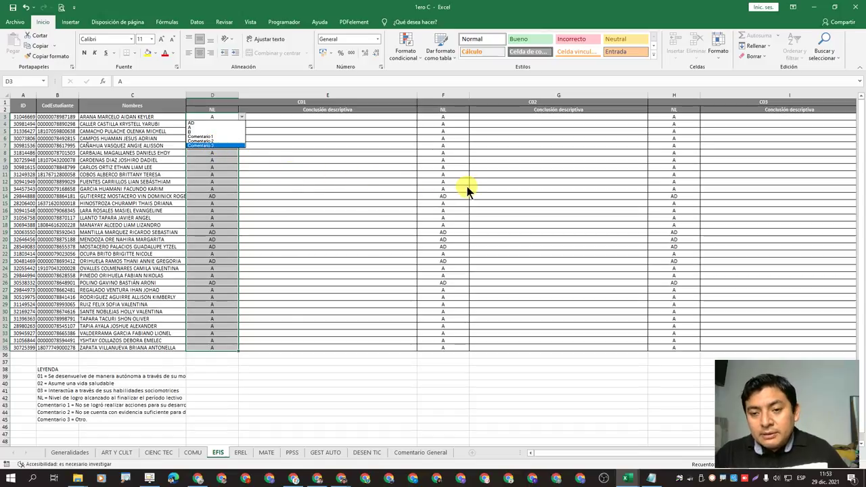
key(Escape)
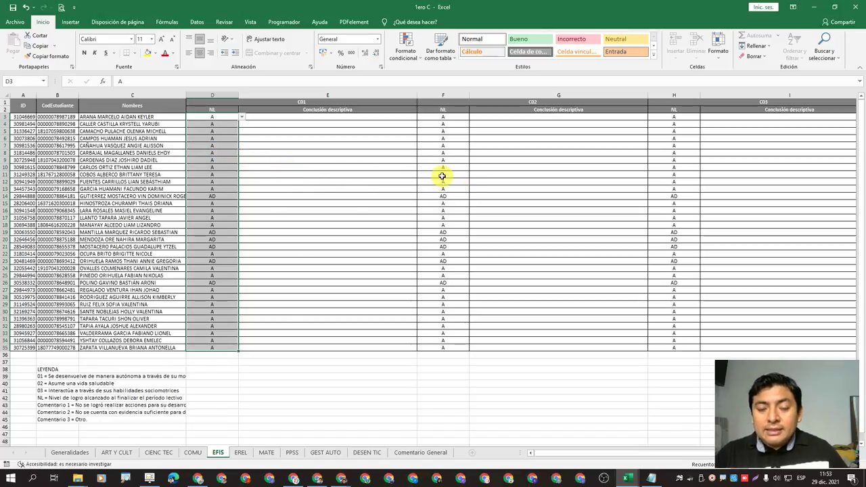
click(440, 210)
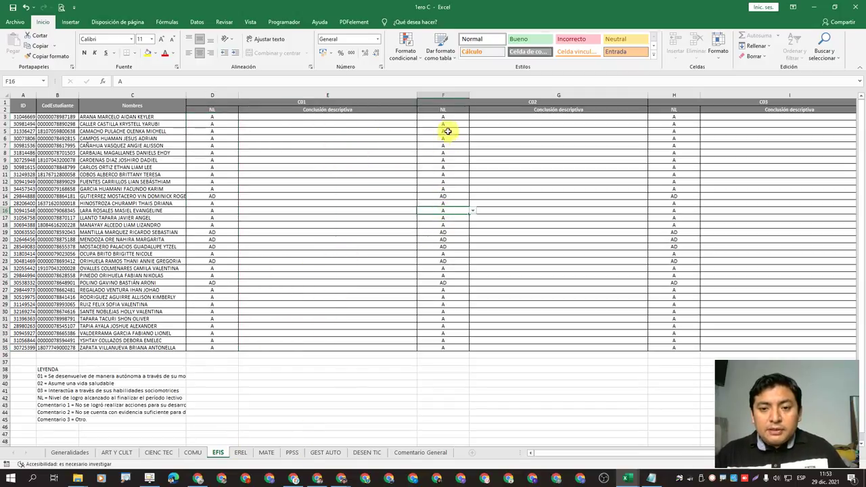
Copy the EFIS C02 NL grades in F3:F35 from the 1ero C workbook and paste them as values from F3 in the template
drag(449, 117, 453, 347)
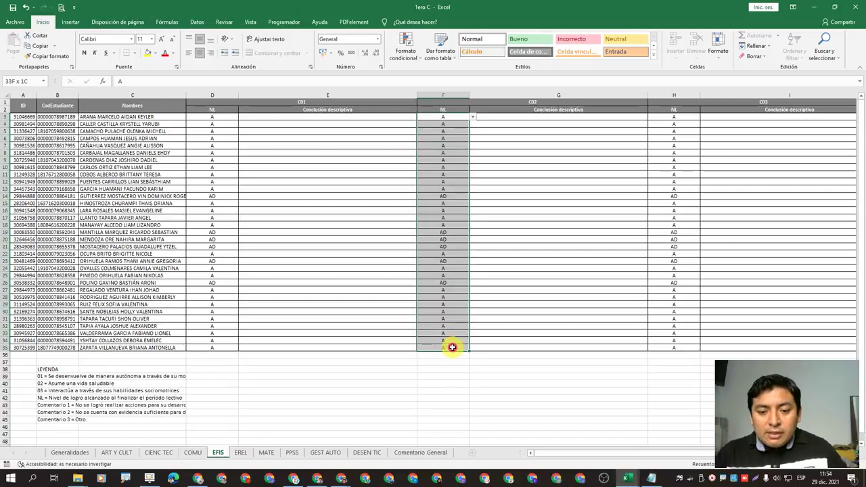
key(ctrl+c)
key(alt+Tab)
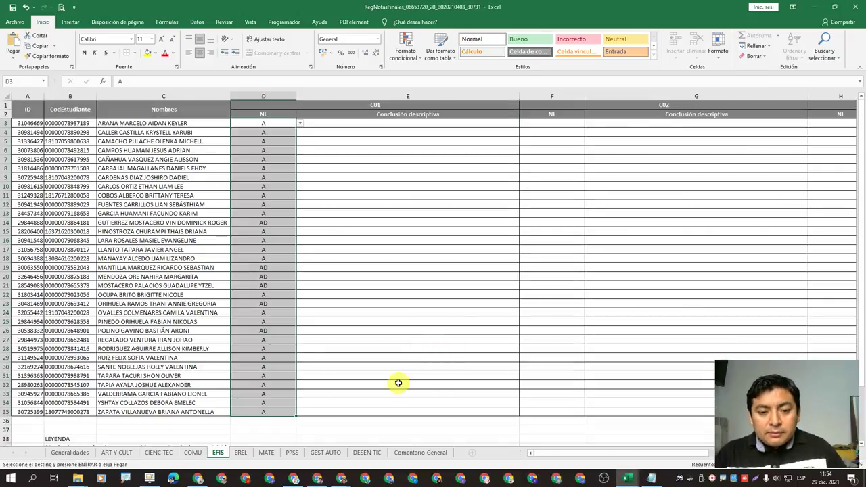
click(535, 124)
right_click(536, 124)
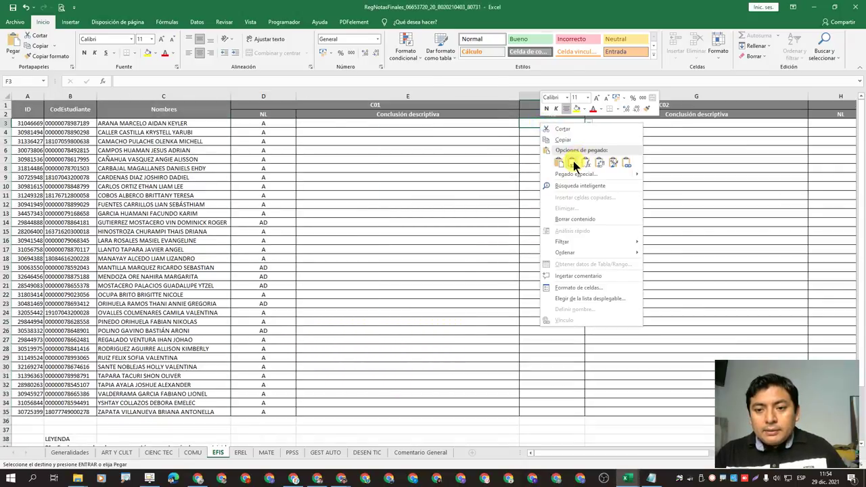
click(573, 163)
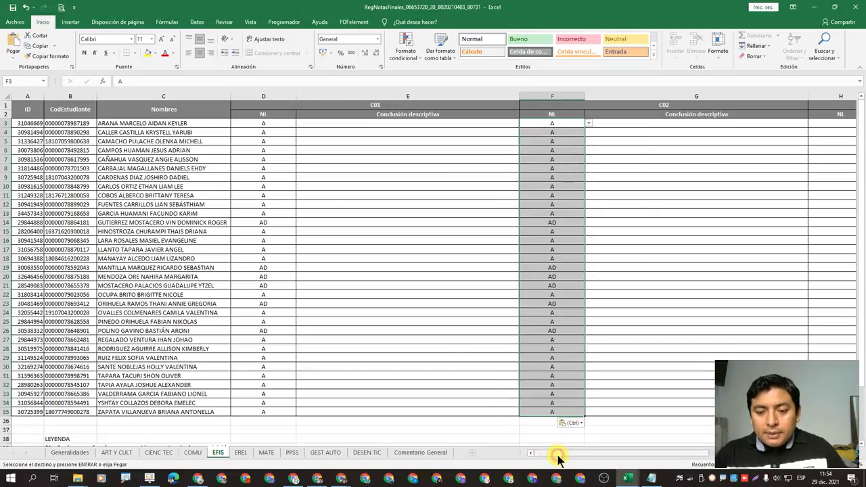
Copy the EFIS C03 NL grades in H3:H35 from the 1ero C workbook and paste them as values from H3 in the template
key(alt+Tab)
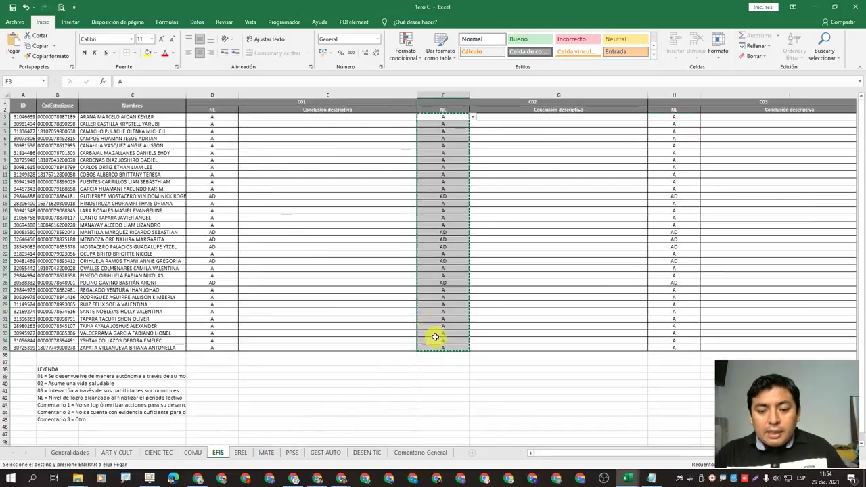
drag(677, 118, 681, 347)
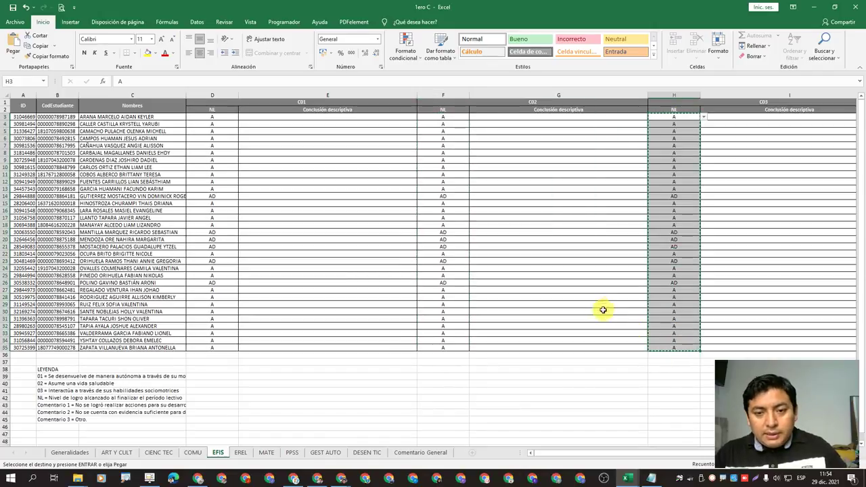
key(alt+Tab)
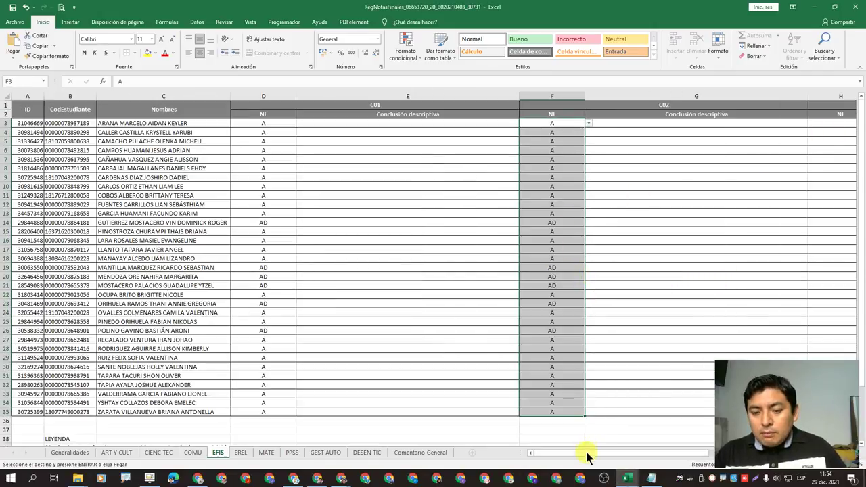
drag(587, 458, 671, 450)
click(755, 123)
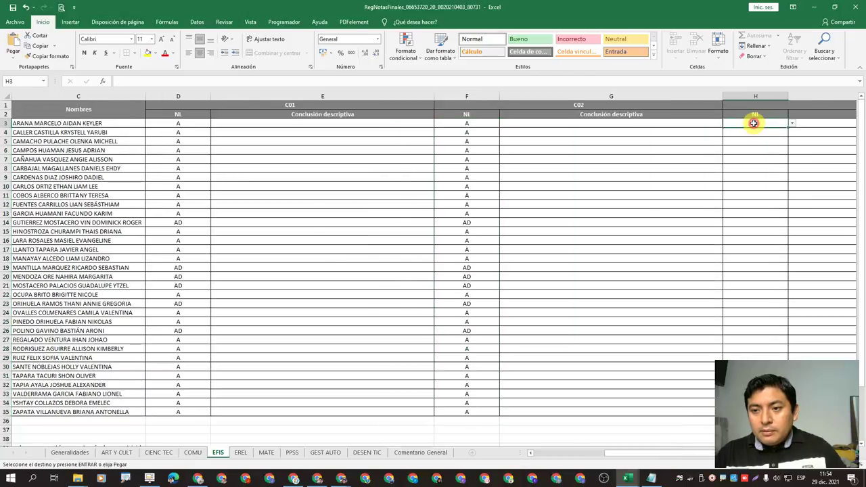
right_click(753, 123)
click(786, 163)
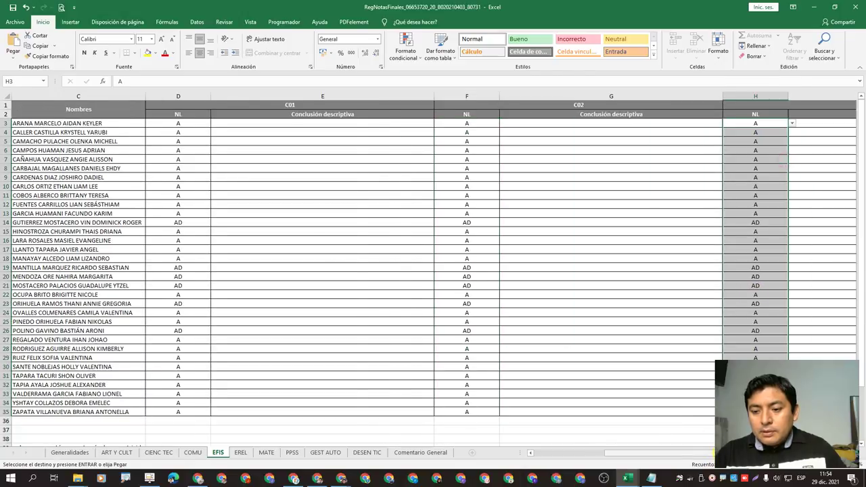
drag(650, 452, 576, 451)
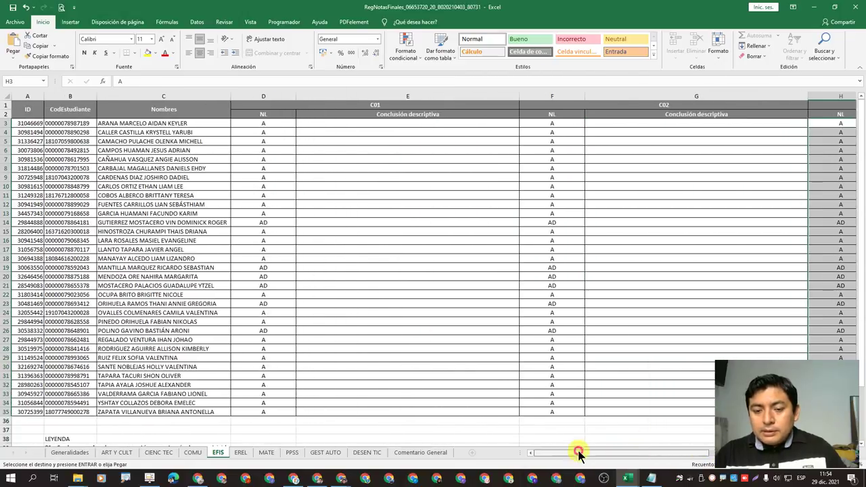
Copy the C01 NL grades in D3:D35 from the 1ero C workbook's EREL sheet and paste them as values from D3 on the template's EREL sheet
click(241, 453)
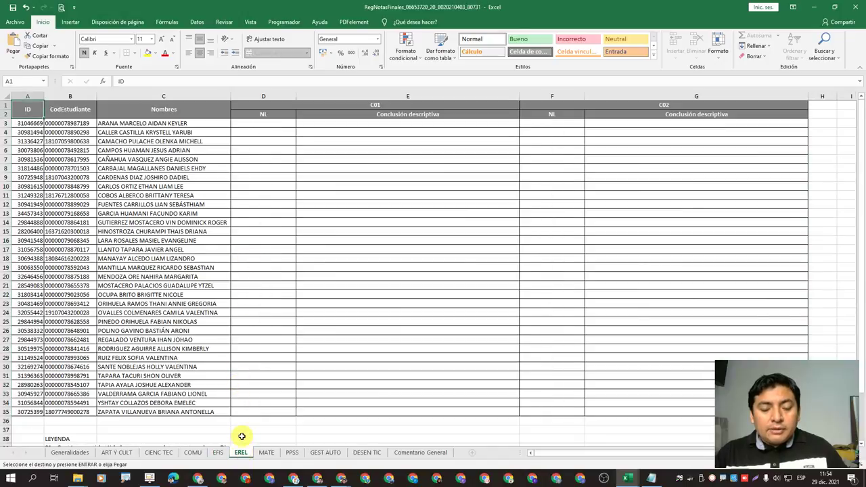
key(alt+Tab)
click(238, 453)
scroll(234, 408, up, 5)
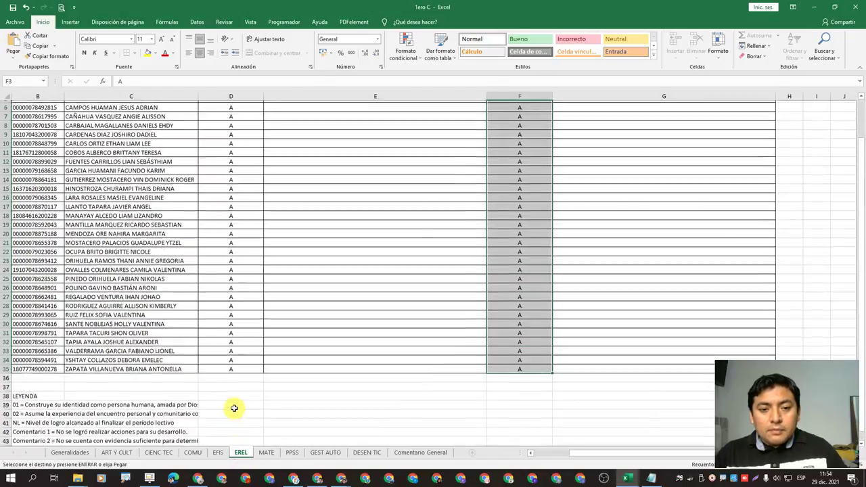
drag(247, 124, 248, 412)
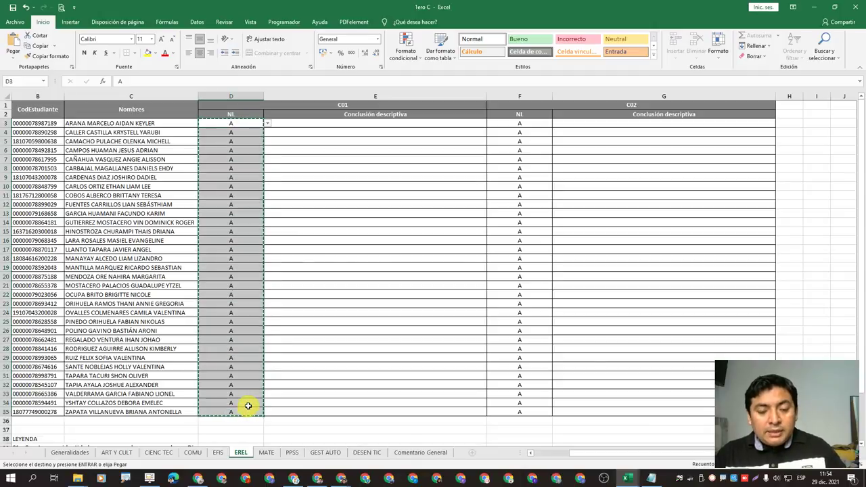
key(alt+Tab)
right_click(264, 124)
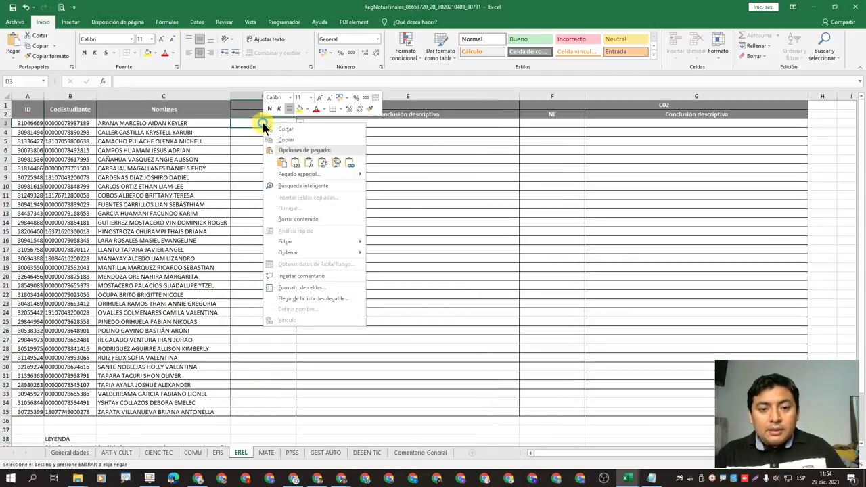
click(295, 164)
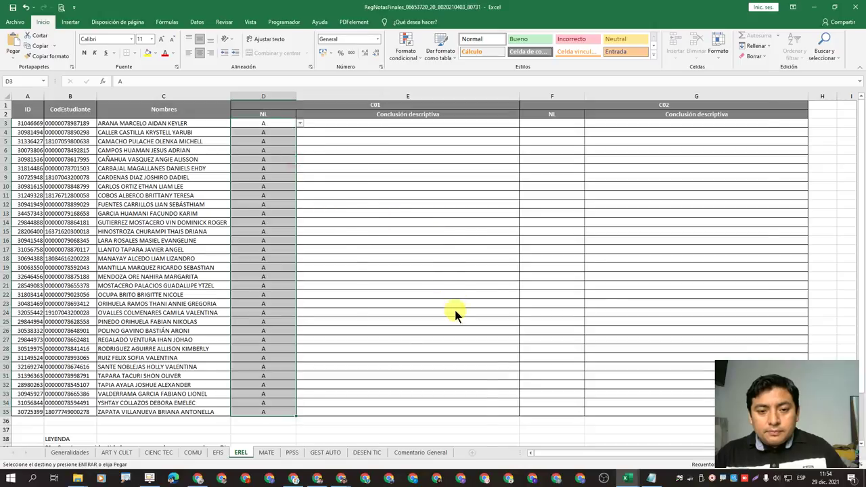
Copy the EREL C02 NL grades in F3:F35 from the 1ero C workbook and paste them as values from F3 in the template
key(alt+Tab)
drag(530, 123, 532, 410)
key(ctrl+c)
key(alt+Tab)
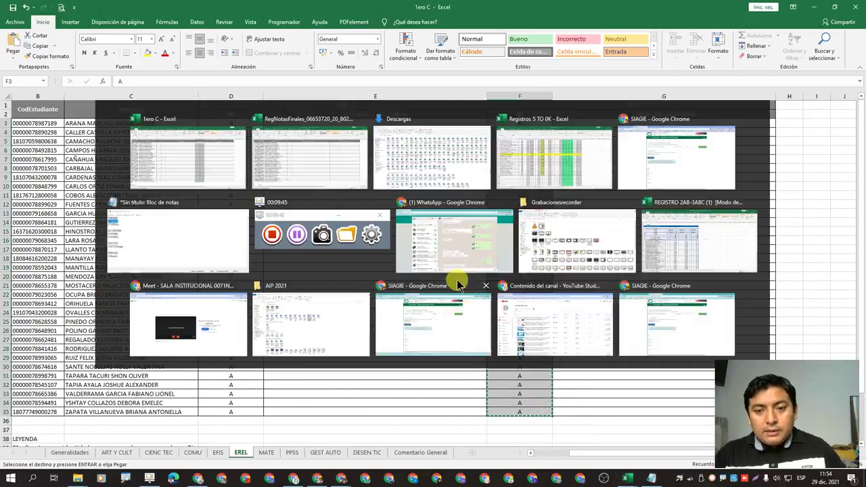
right_click(532, 126)
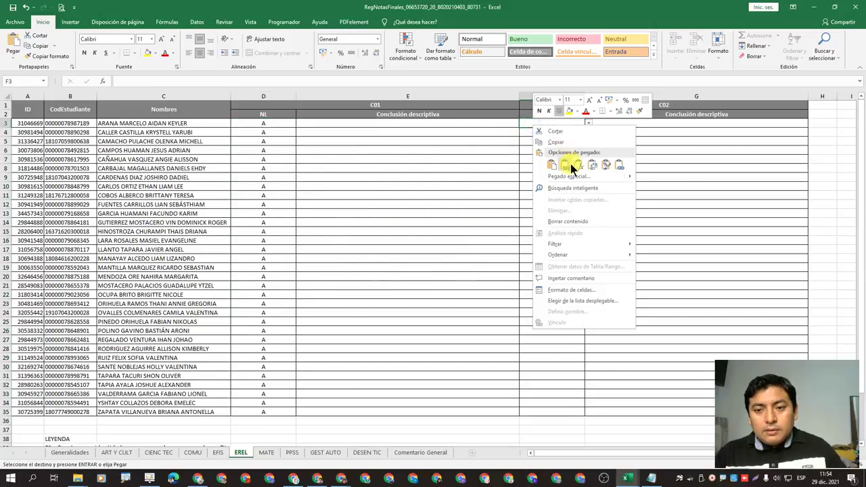
click(565, 165)
Copy the C01 NL grades in D3:D35 from the 1ero C workbook's MATE sheet and paste them as values from D3 on the template's MATE sheet
key(alt+Tab)
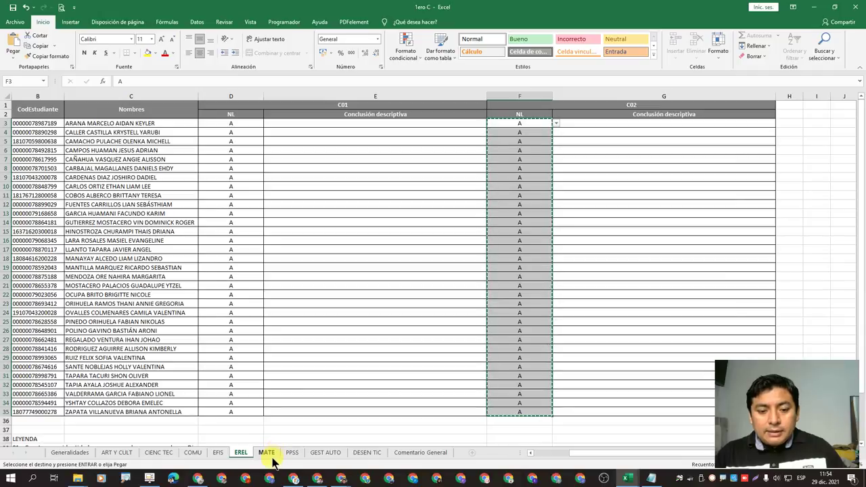
click(266, 452)
scroll(267, 422, up, 6)
scroll(267, 422, up, 2)
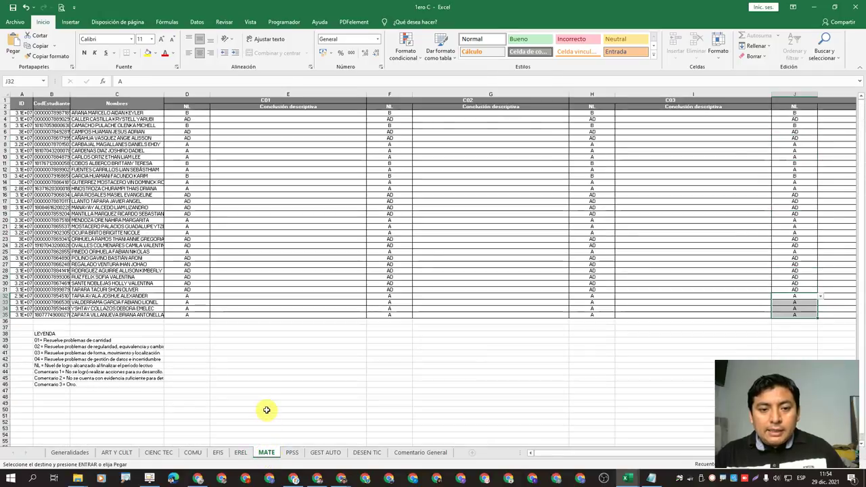
drag(203, 114, 203, 312)
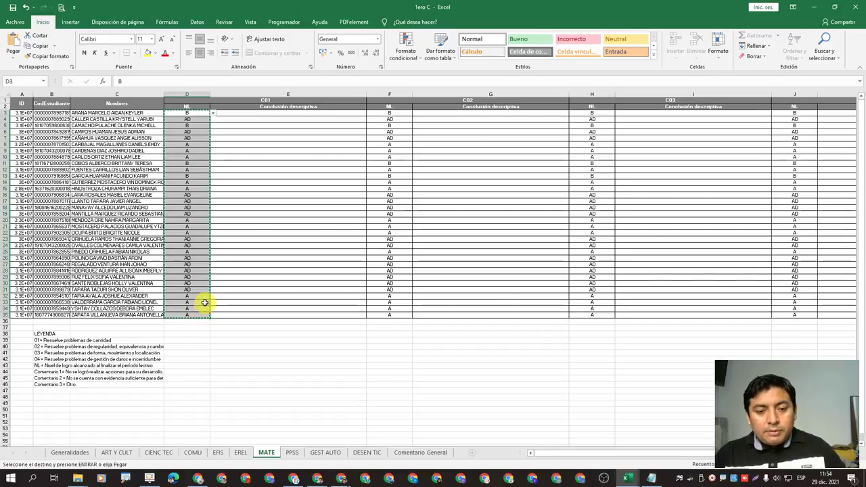
key(ctrl+Tab)
click(267, 453)
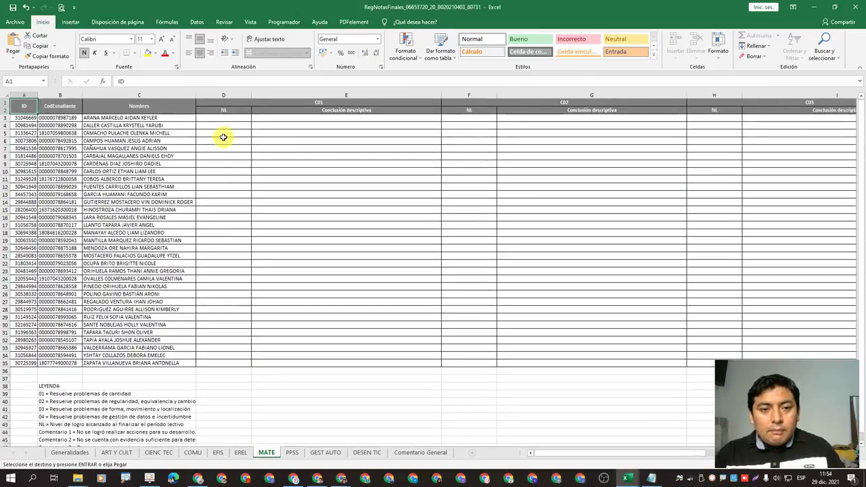
click(233, 119)
right_click(233, 120)
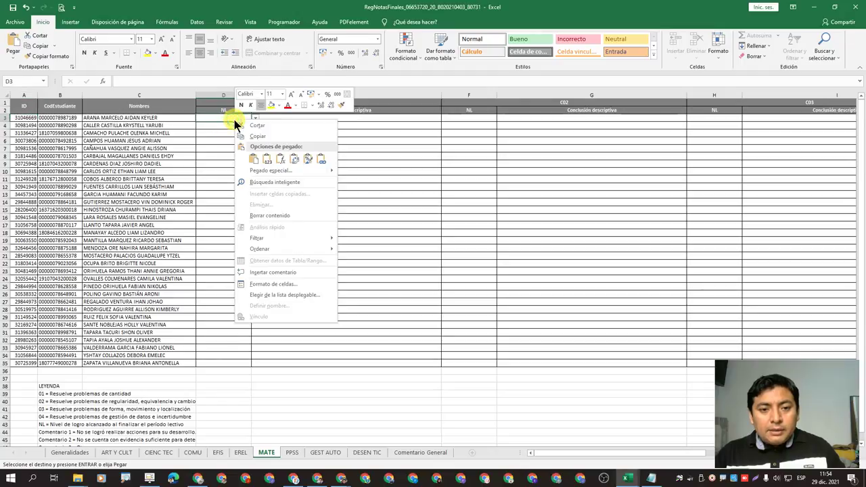
click(265, 160)
click(264, 158)
key(alt+Tab)
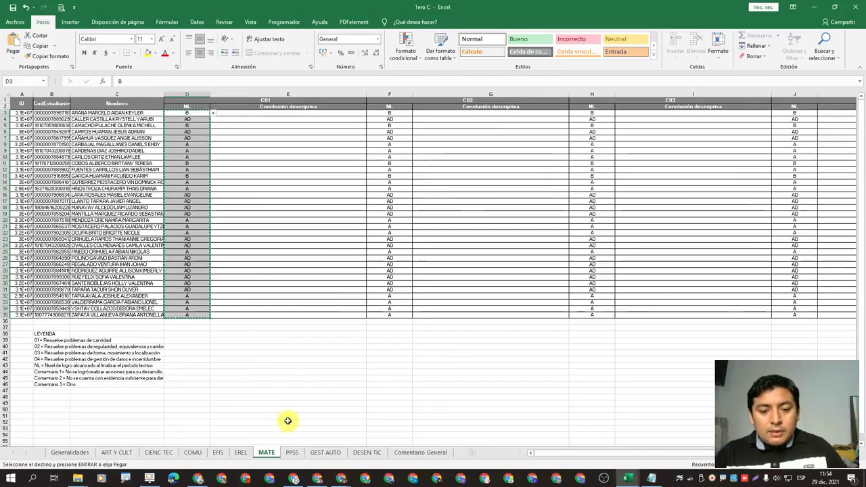
Copy the MATE C02 NL grades in F3:F35 from the 1ero C workbook and paste them as values from F3 in the template
drag(394, 112, 396, 313)
key(ctrl+c)
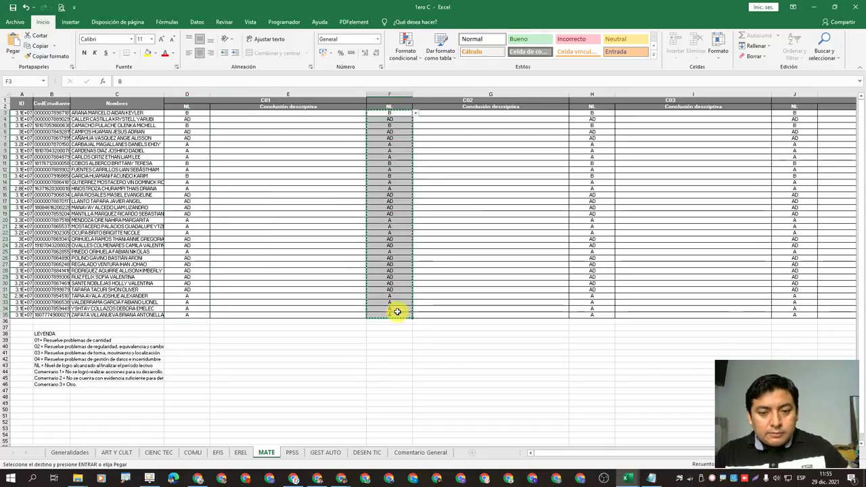
key(alt+Tab)
click(451, 119)
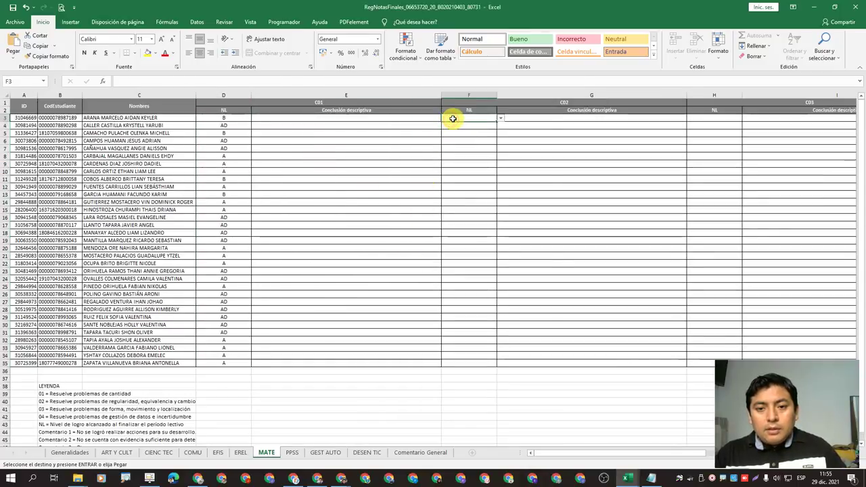
right_click(452, 119)
click(486, 160)
Try to copy H3:H36 of the MATE C03 NL column from the 1ero C workbook and paste it as values from H3 in the template
key(alt+Tab)
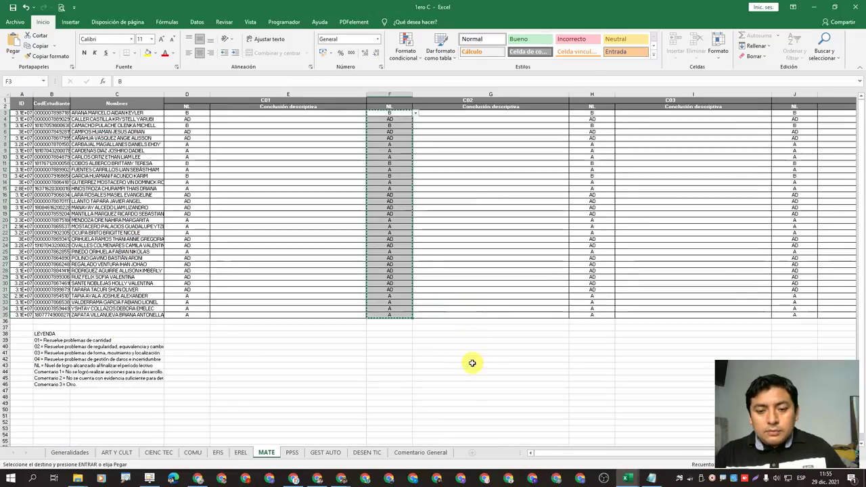
drag(593, 113, 594, 319)
key(ctrl+c)
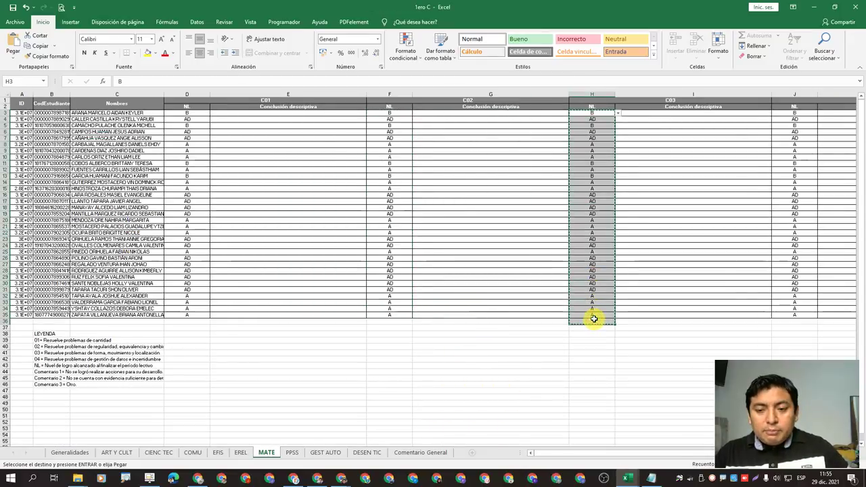
key(alt+Tab)
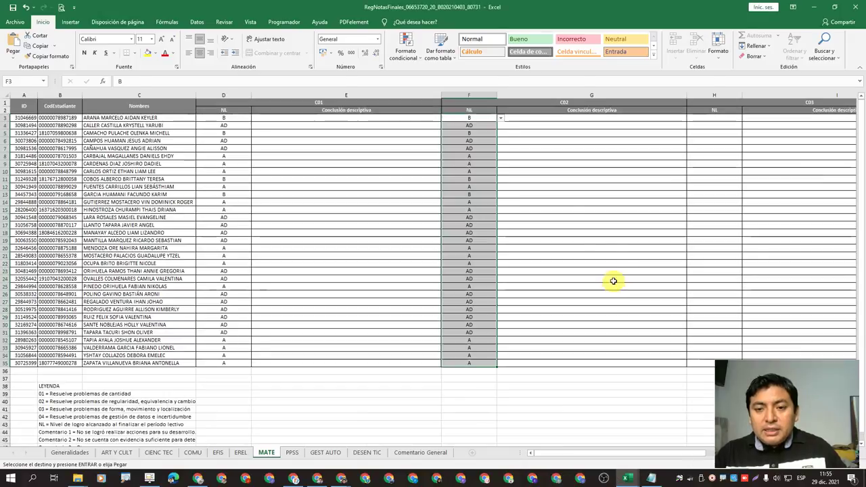
right_click(697, 117)
click(733, 161)
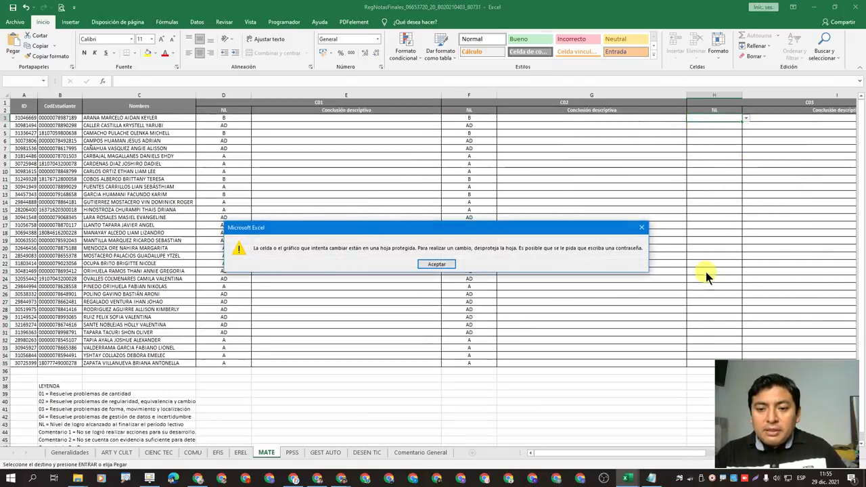
click(643, 227)
Copy only the MATE C03 NL grades in H3:H35 from the 1ero C workbook and paste them as values from H3 in the template
key(alt+Tab)
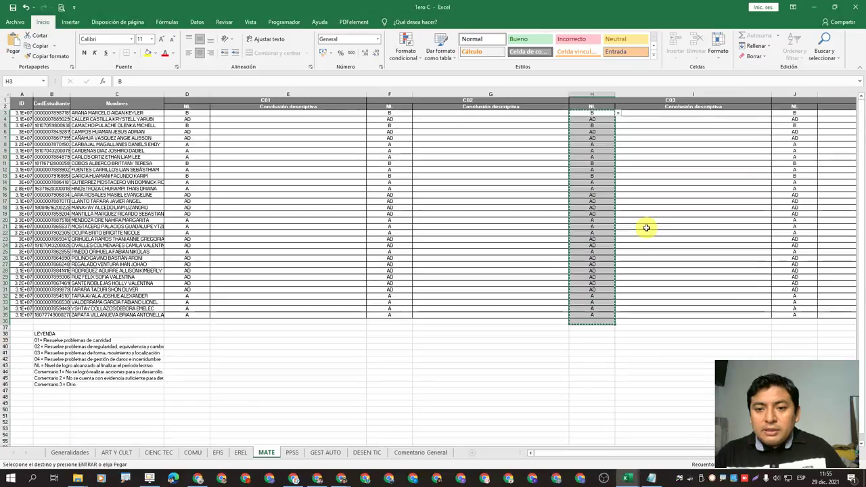
click(627, 278)
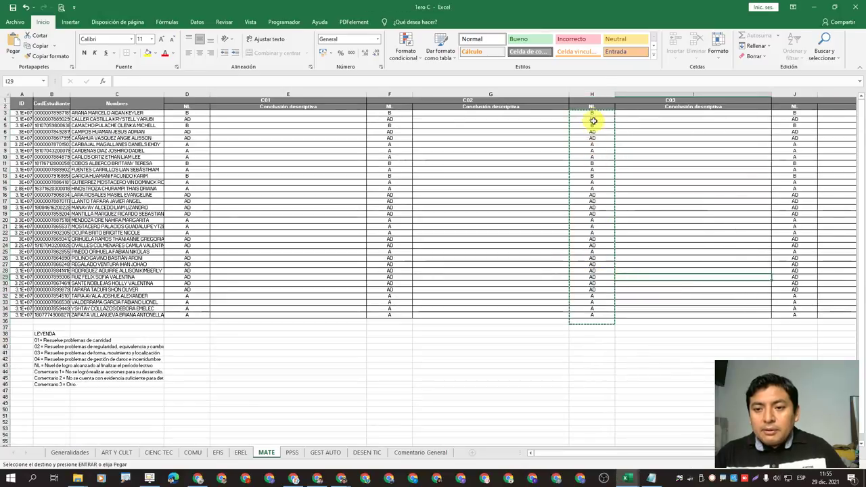
drag(592, 112, 594, 270)
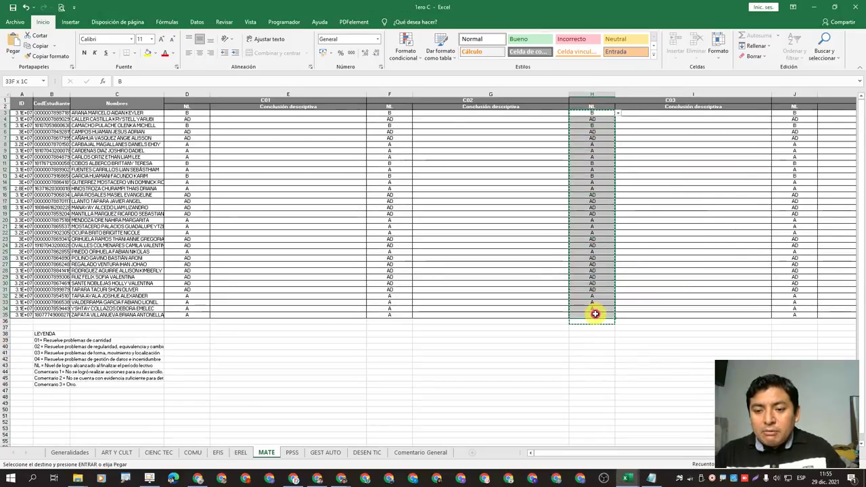
key(alt+Tab)
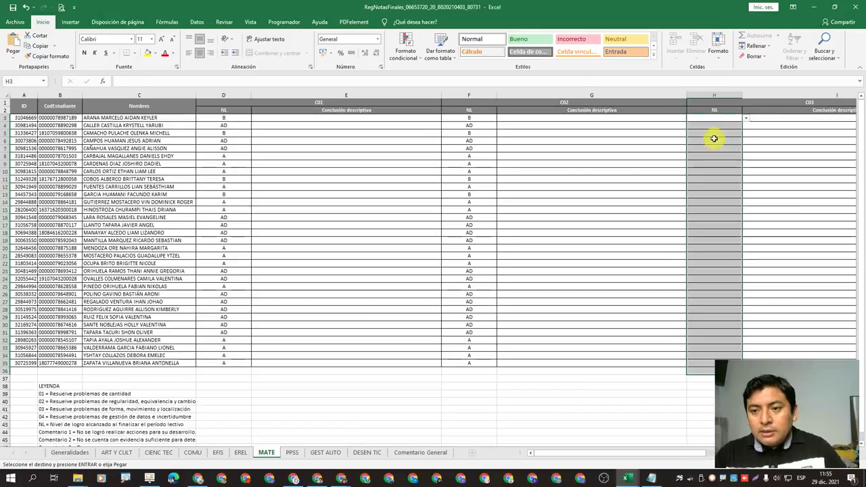
click(713, 118)
right_click(713, 117)
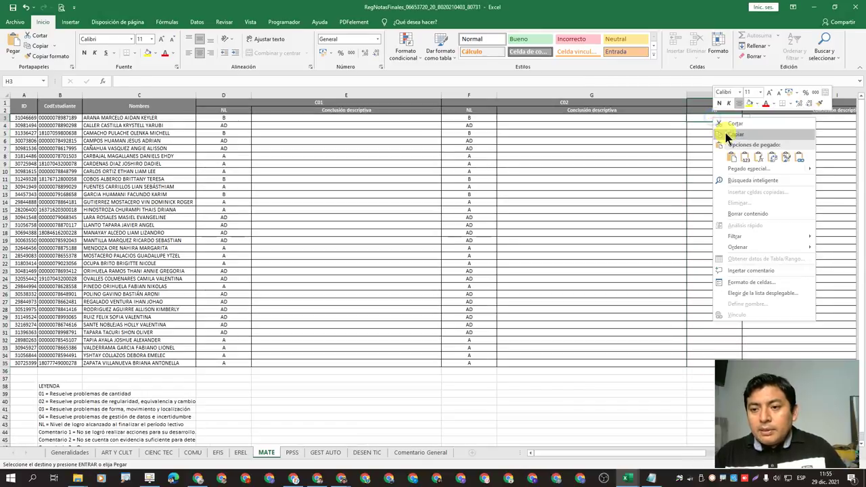
click(743, 163)
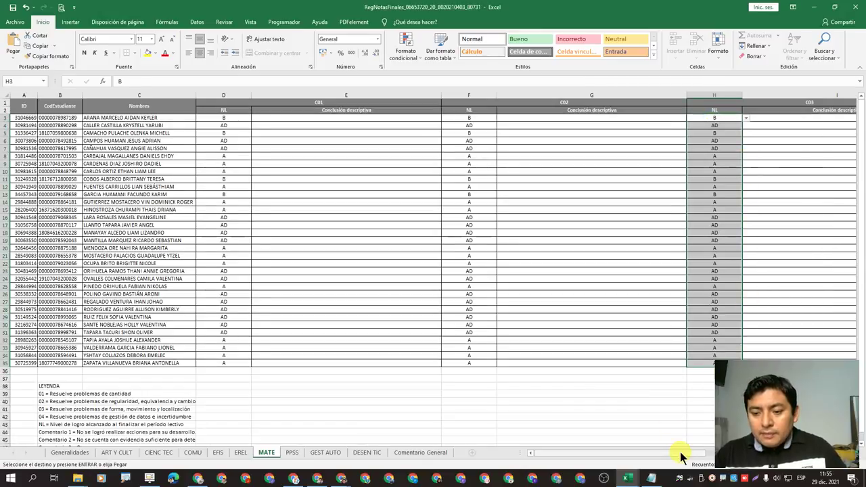
Copy the MATE C04 NL grades in J3:J35 from the 1ero C workbook and paste them as values from J3 in the template
scroll(682, 457, right, 3)
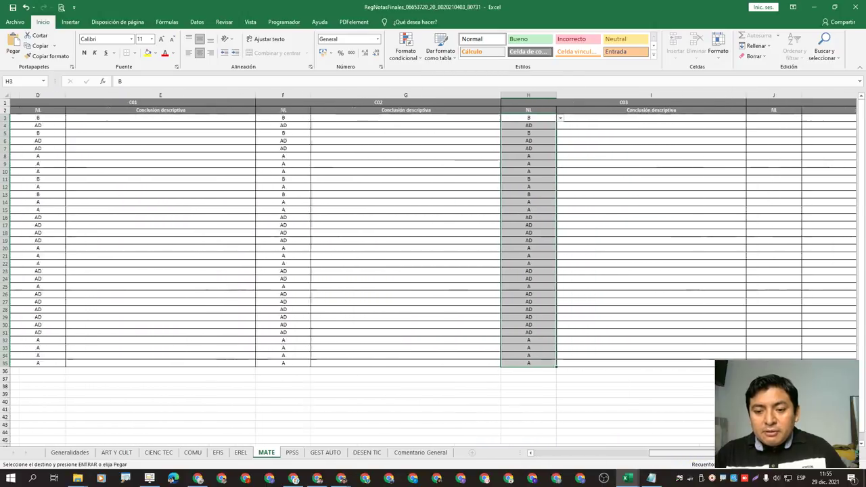
scroll(496, 397, right, 1)
key(alt+Tab)
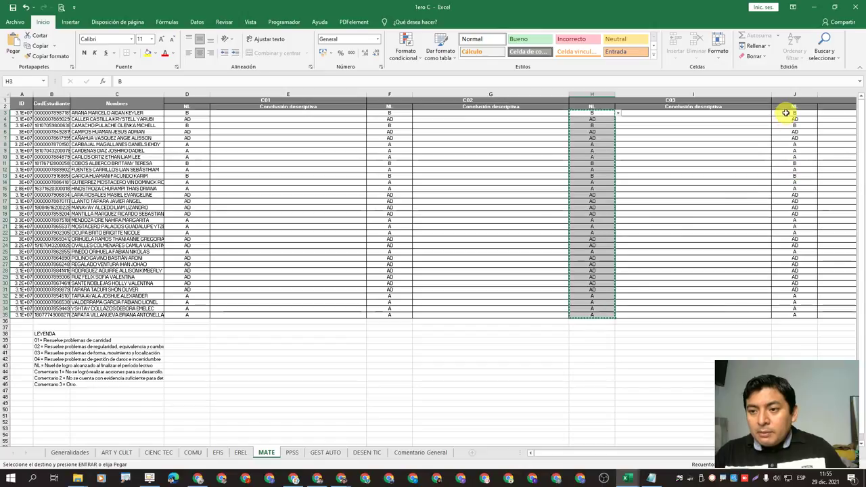
drag(789, 112, 785, 319)
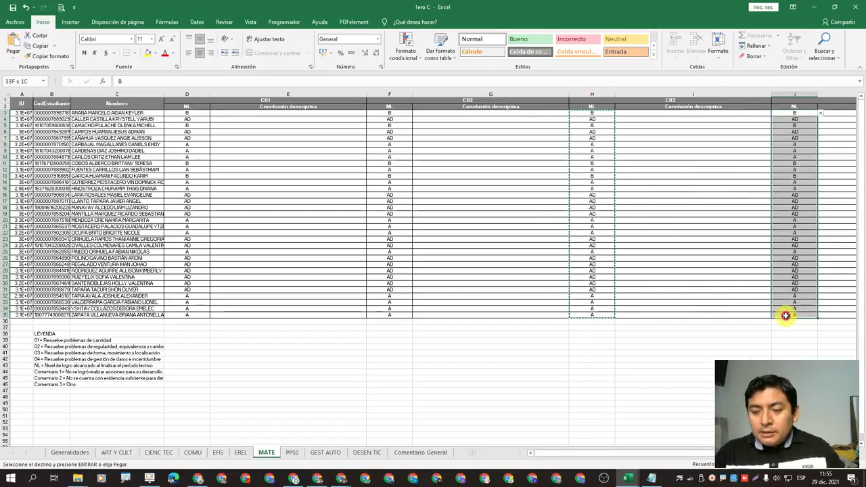
key(alt+Tab)
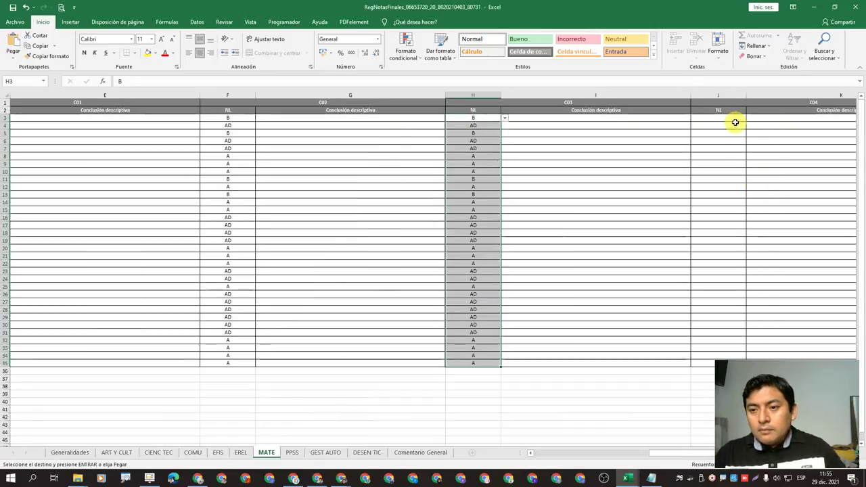
right_click(723, 119)
click(756, 161)
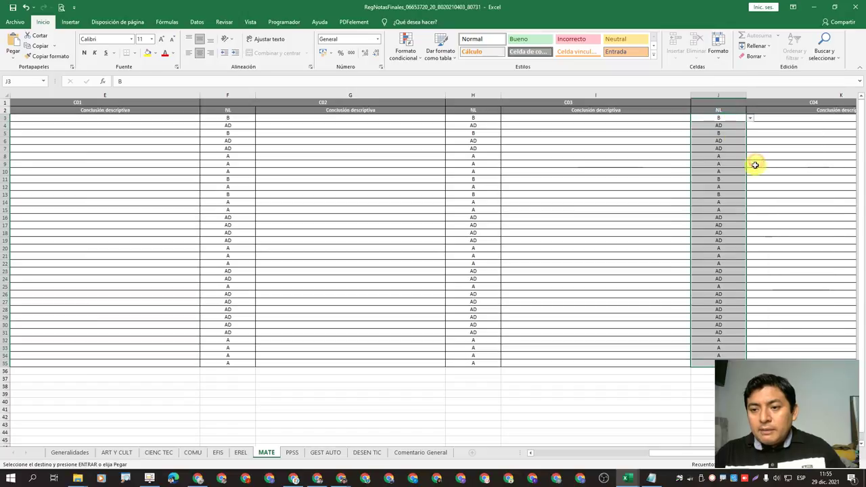
Copy the C01 NL grades in D3:D35 from the 1ero C workbook's PPSS sheet and paste them as values from D3 on the template's PPSS sheet
drag(707, 453, 575, 453)
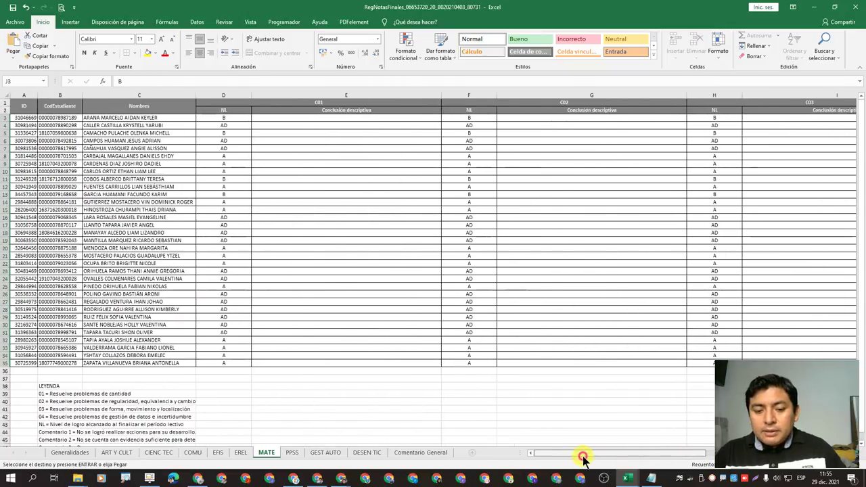
click(292, 453)
key(alt+Tab)
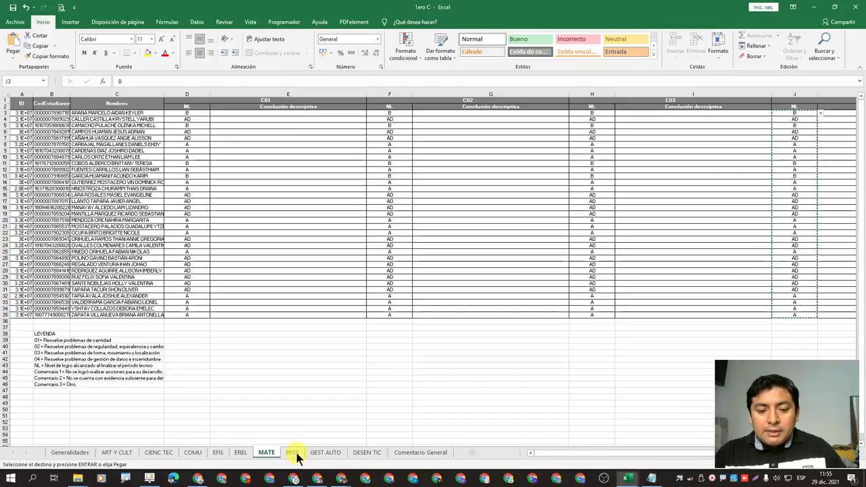
click(294, 452)
scroll(203, 291, up, 2)
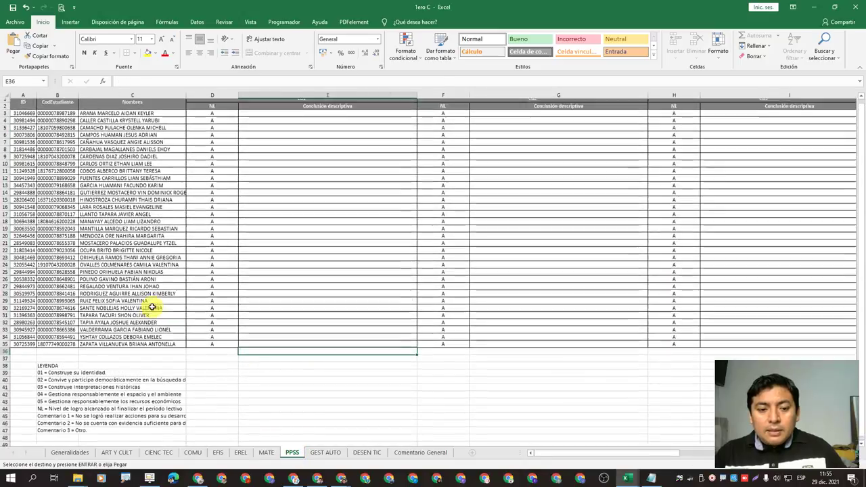
drag(215, 116, 222, 345)
key(ctrl+c)
key(alt+Tab)
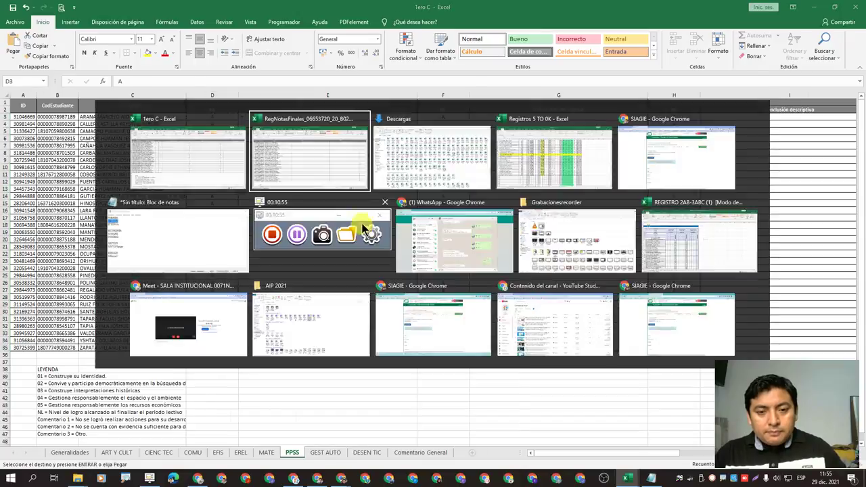
right_click(262, 123)
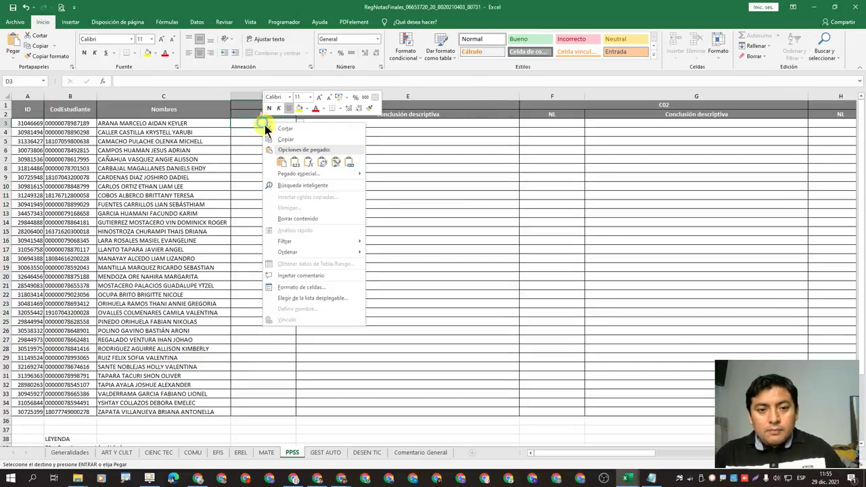
click(290, 162)
Copy the PPSS C02 NL grades in F3:F35 from the 1ero C workbook and paste them as values from F3 in the template
key(alt+Tab)
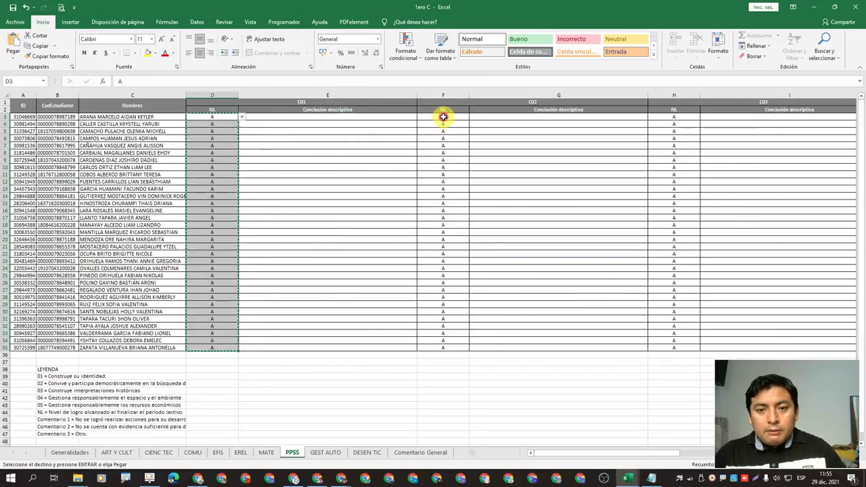
drag(444, 117, 444, 346)
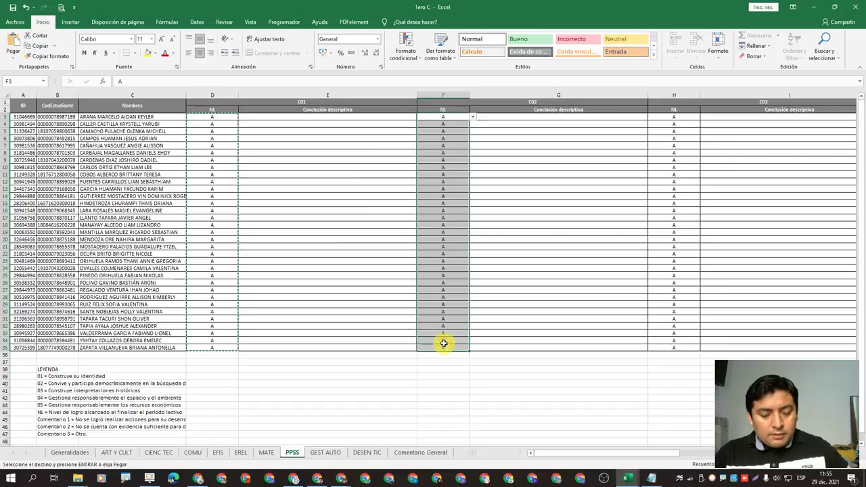
key(ctrl+c)
key(alt+Tab)
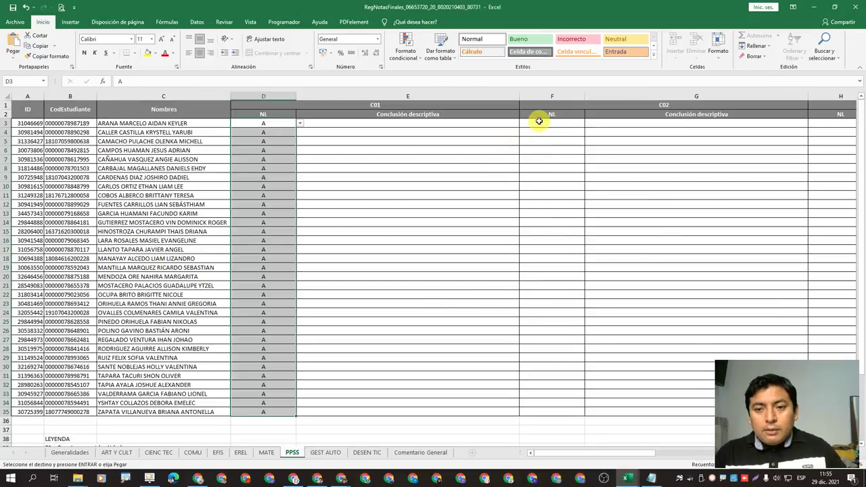
right_click(539, 122)
click(573, 163)
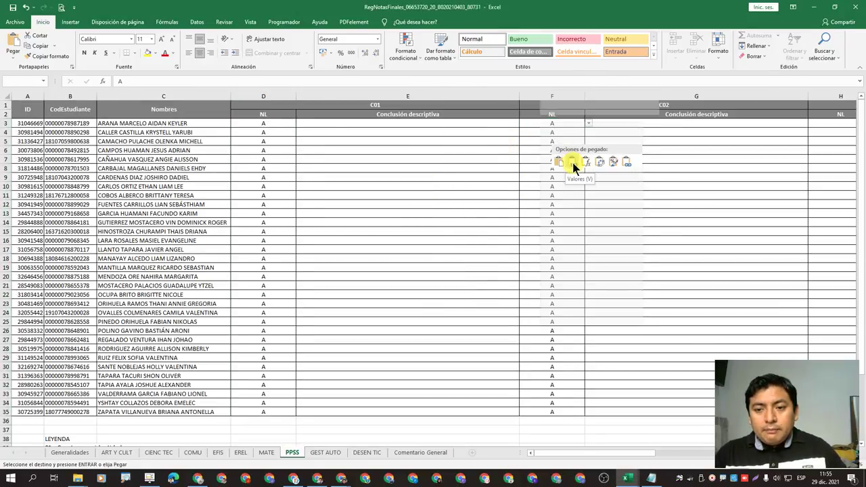
right_click(544, 126)
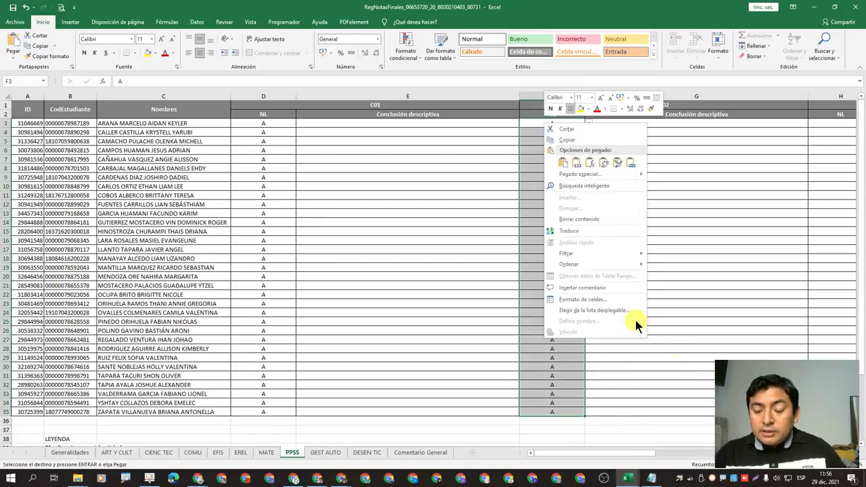
key(Escape)
Copy the PPSS C03 NL grades in H3:H35 from the 1ero C workbook and paste them as values from H3 in the template
drag(651, 453, 743, 452)
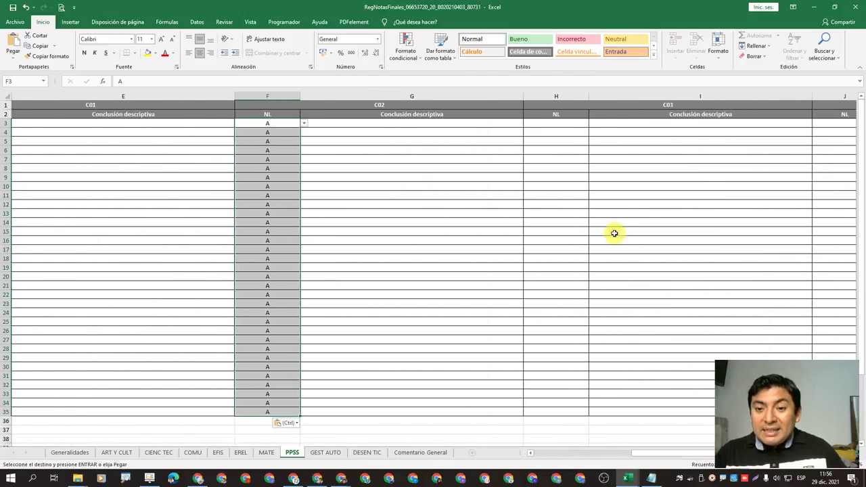
click(565, 124)
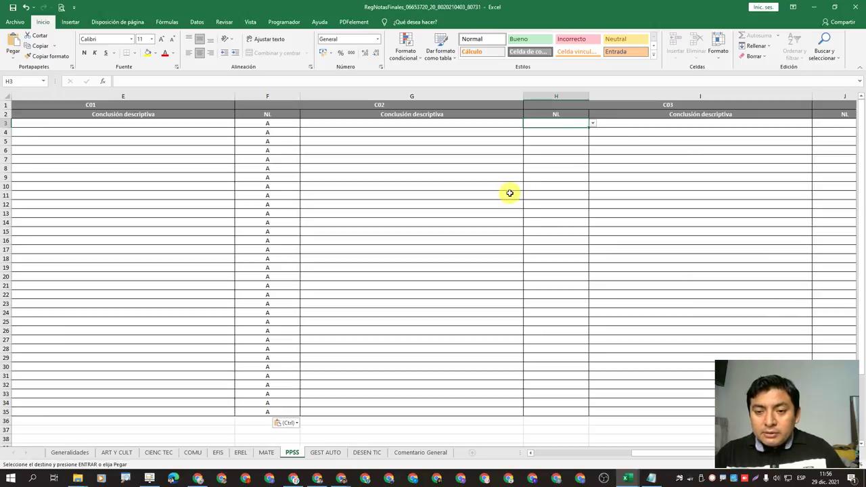
key(alt+Tab)
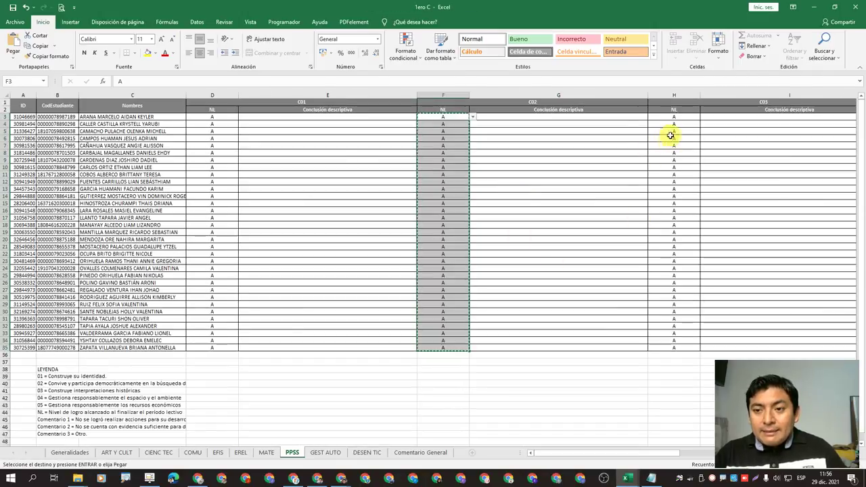
drag(673, 118, 695, 346)
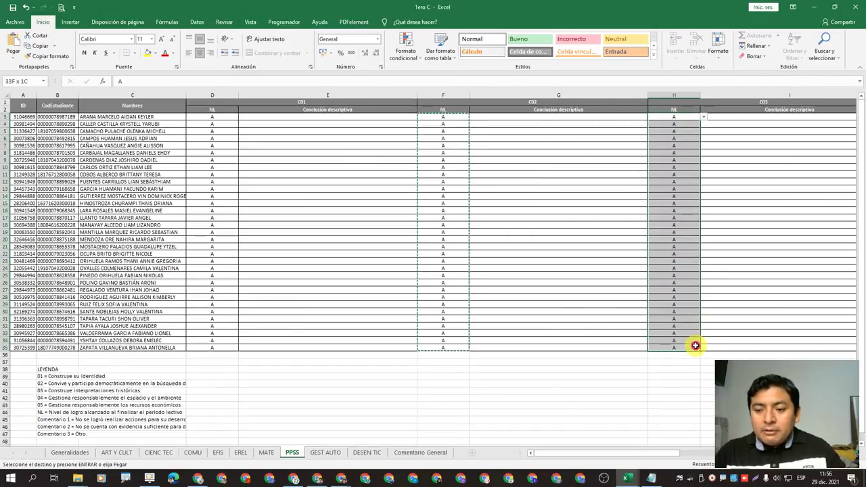
key(ctrl+c)
key(alt+Tab)
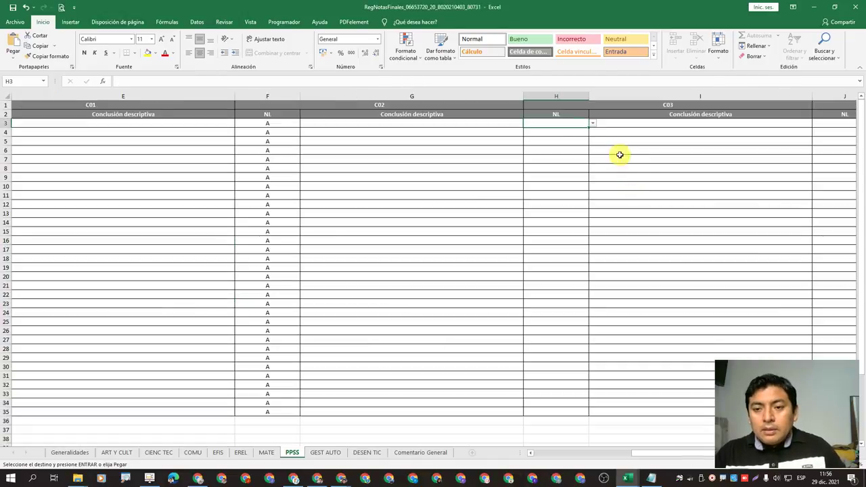
right_click(562, 125)
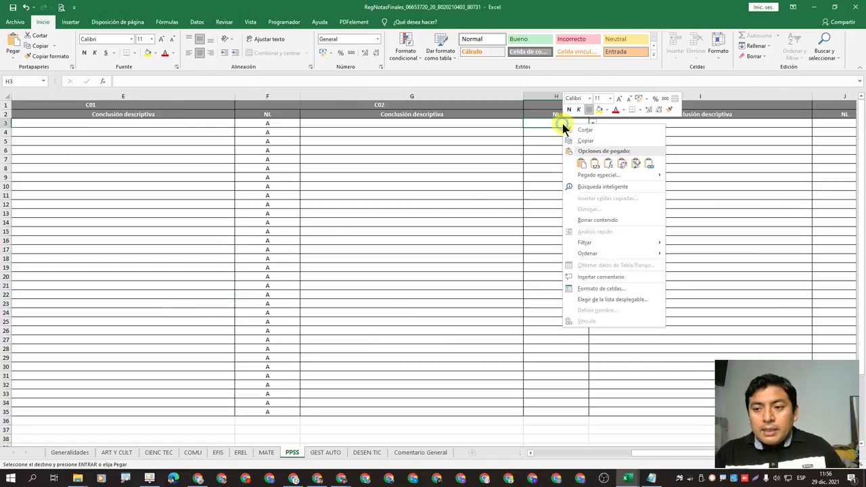
click(596, 165)
Copy the PPSS C04 NL grades in J3:J35 from the 1ero C workbook and paste them as values from J3 in the template
mouse_move(685, 453)
mouse_down()
mouse_move(669, 453)
mouse_move(690, 454)
mouse_up()
key(alt+Tab)
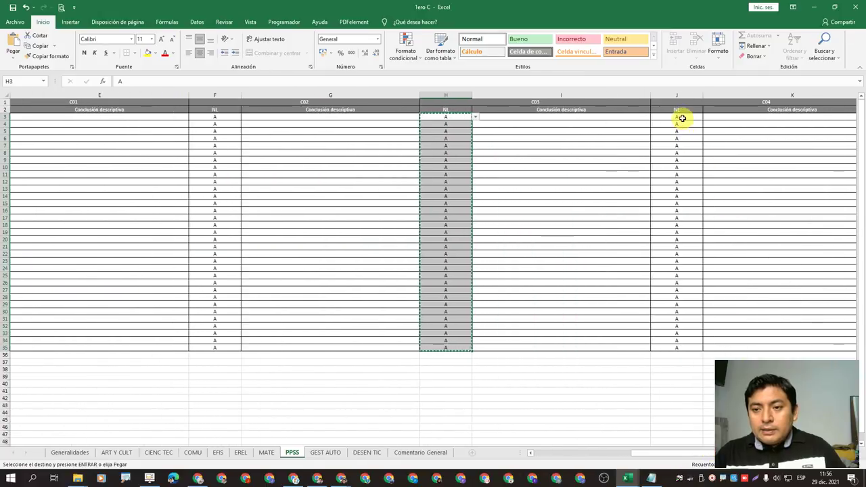
drag(683, 118, 679, 348)
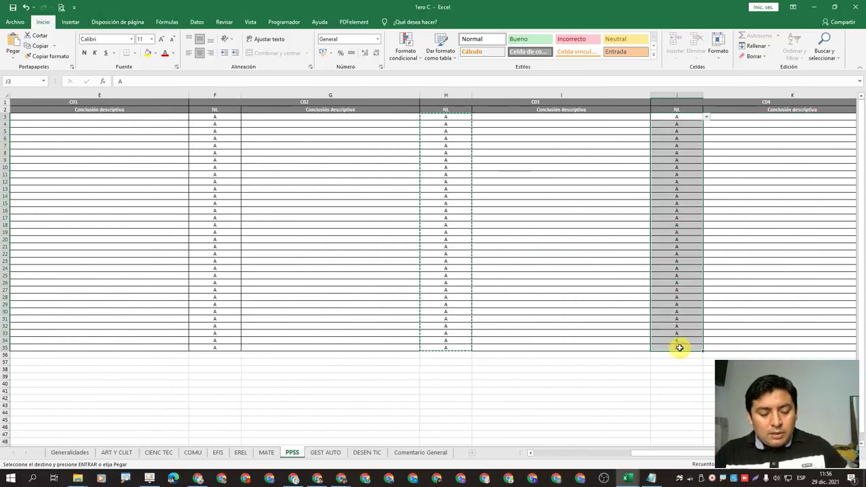
key(alt+Tab)
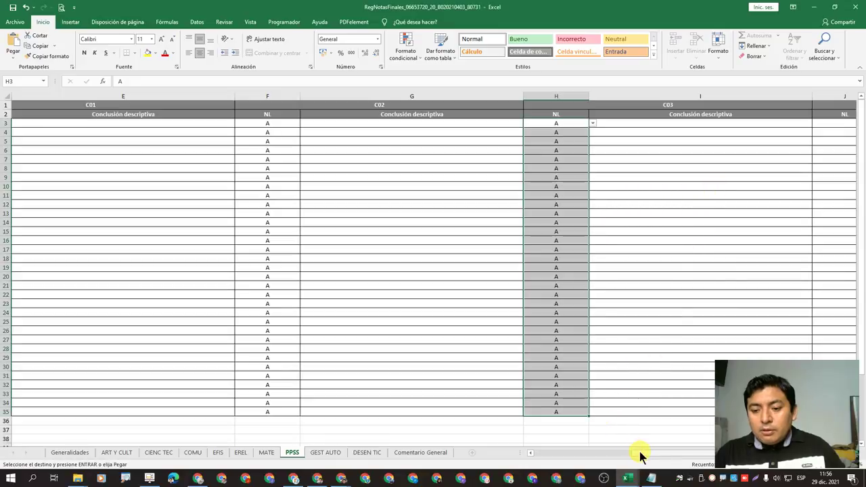
drag(640, 457, 666, 454)
right_click(606, 125)
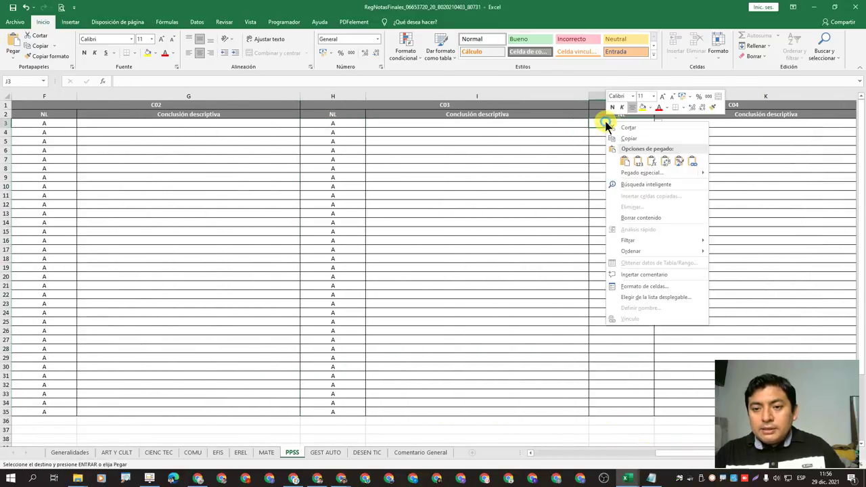
click(638, 160)
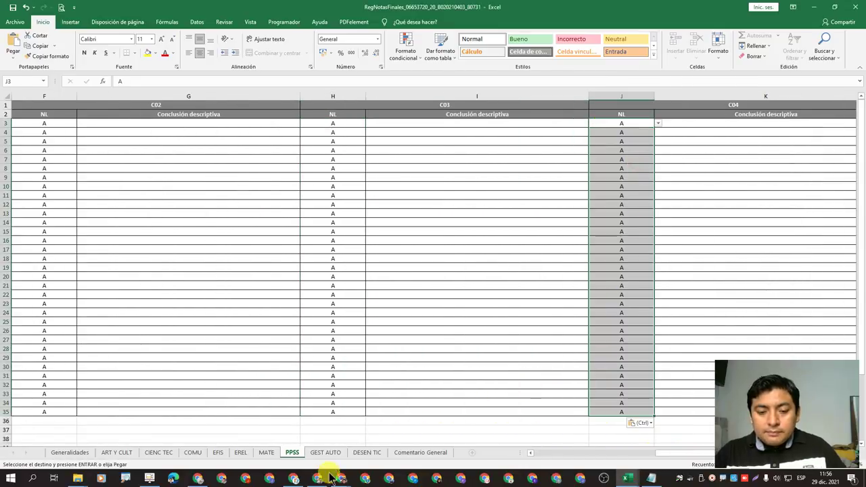
Copy the GEST AUTO C01 NL grades in D3:D35 from the 1ero C workbook and paste them as values from D3 on the template's GEST AUTO sheet
key(alt+Tab)
click(326, 453)
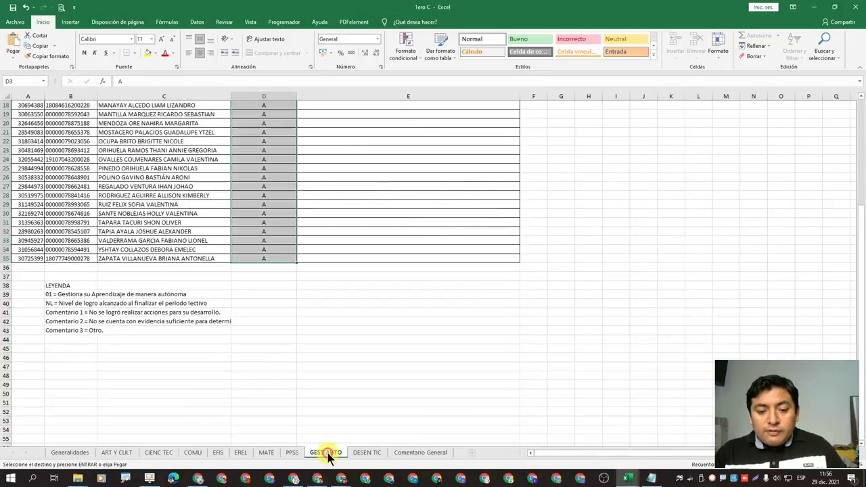
scroll(332, 453, up, 6)
click(277, 241)
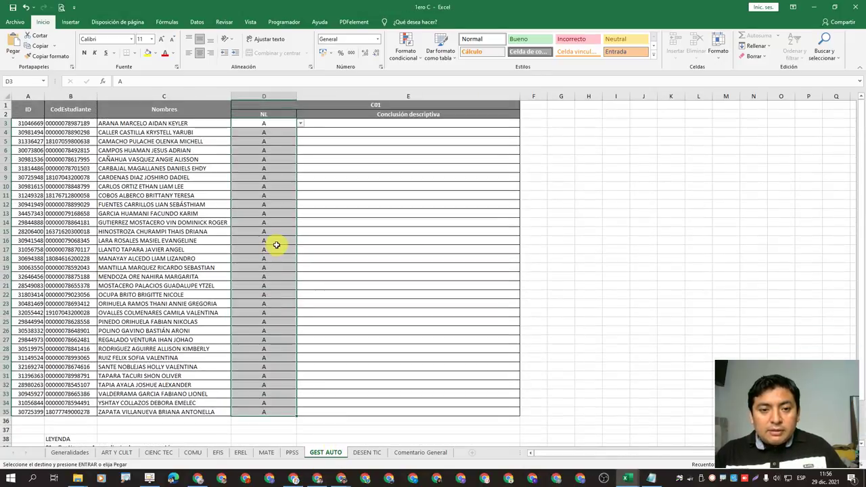
drag(279, 123, 281, 412)
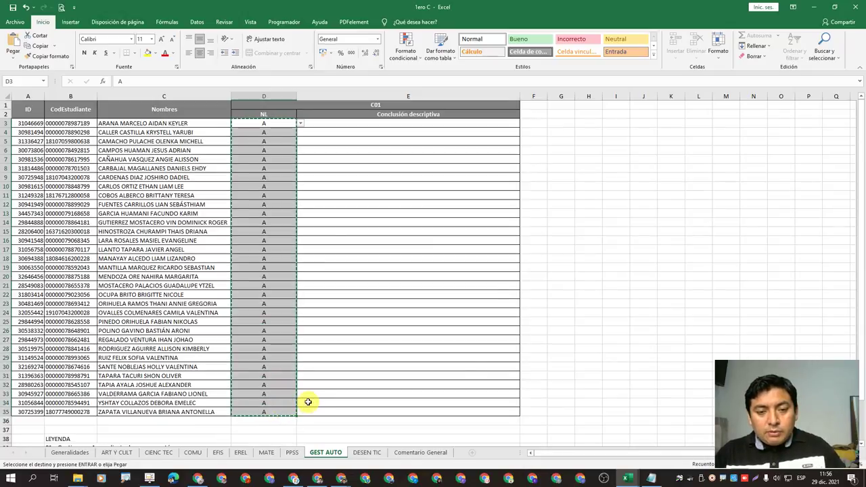
key(alt+Tab)
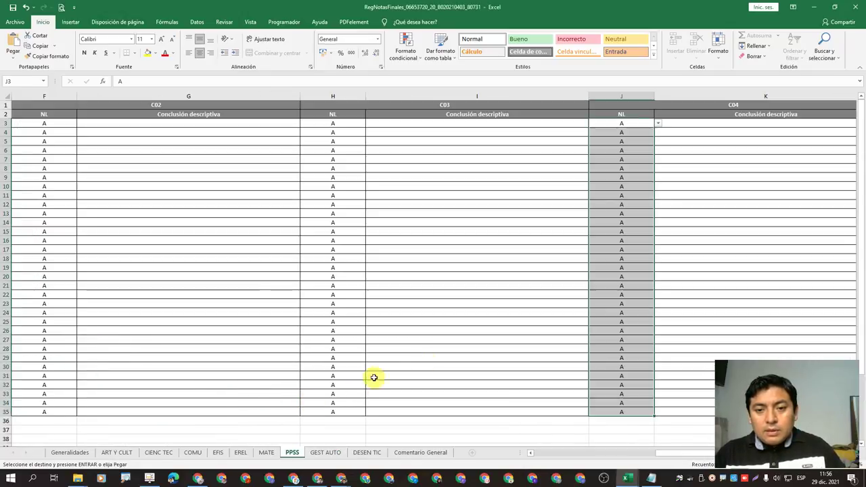
click(326, 453)
click(278, 123)
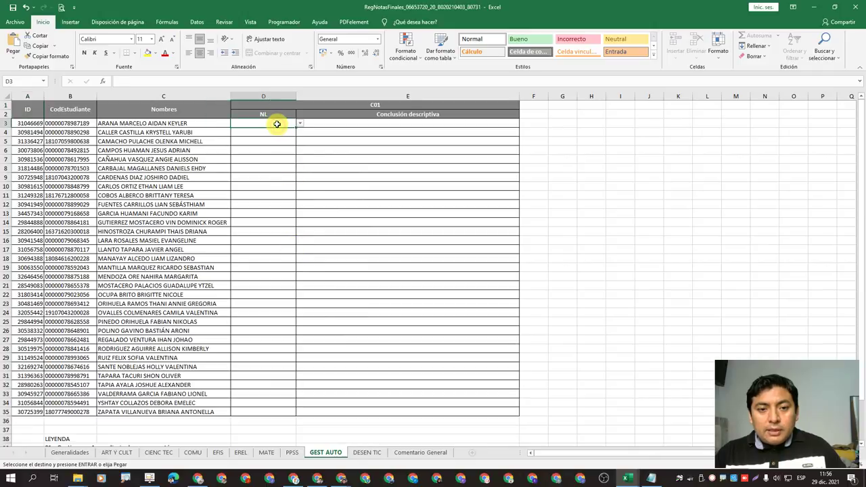
right_click(279, 124)
click(308, 166)
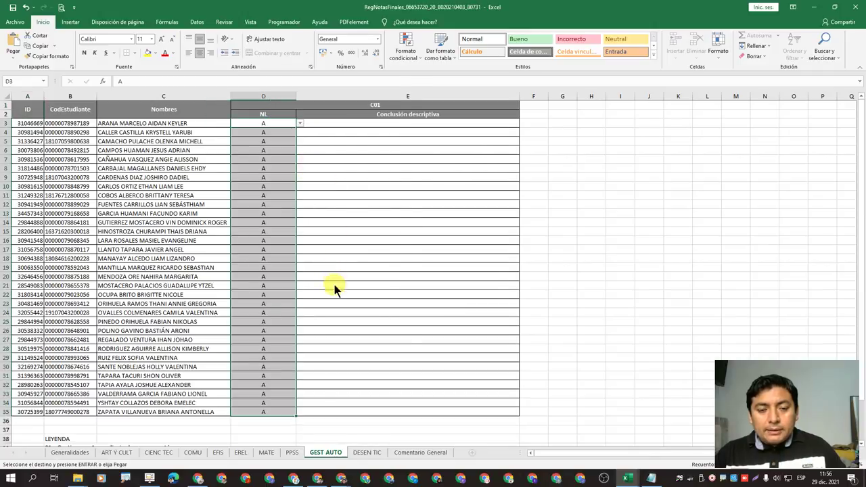
Copy the DESEN TIC C01 NL grades in D3:D35 from the 1ero C workbook and paste them as values from D3 on the template's DESEN TIC sheet
key(alt+Tab)
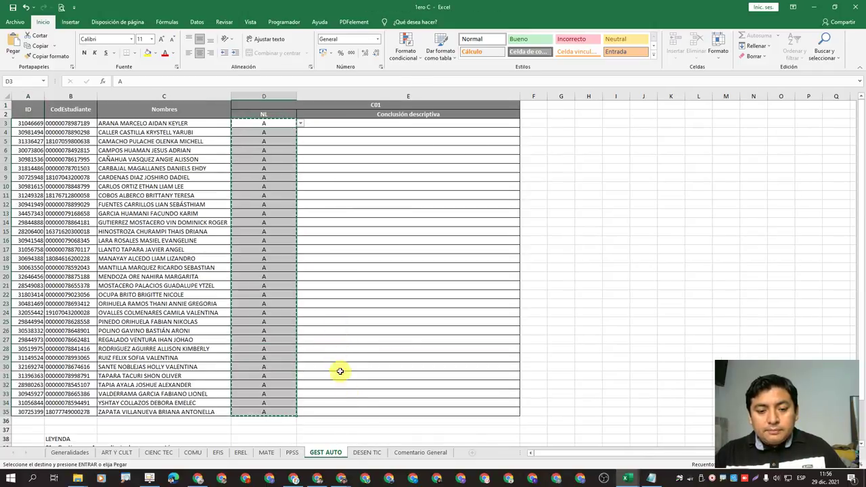
key(Escape)
click(368, 452)
scroll(261, 189, up, 6)
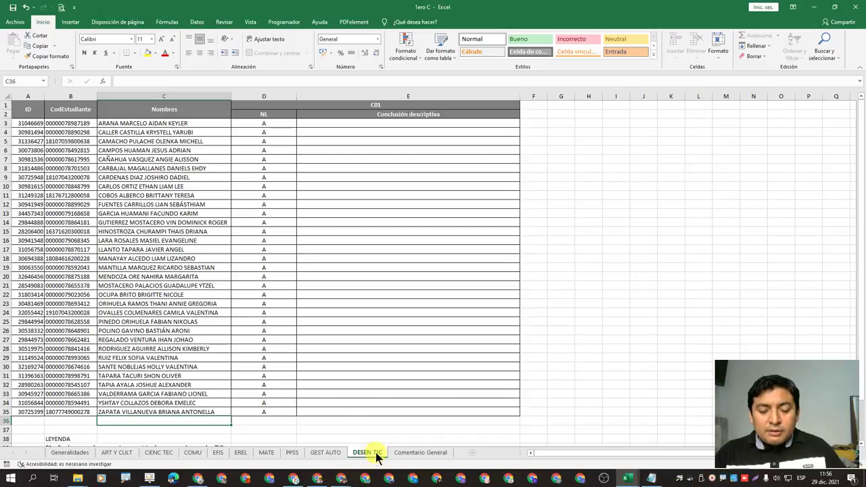
drag(264, 124, 277, 412)
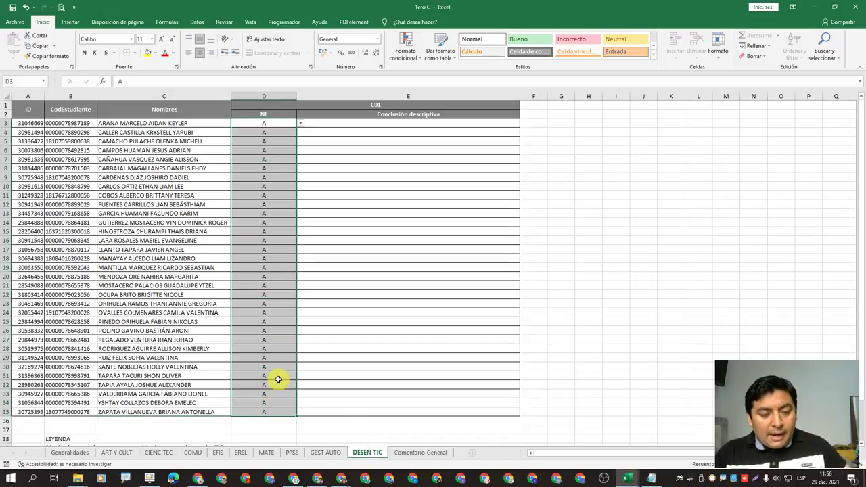
key(ctrl+c)
key(alt+Tab)
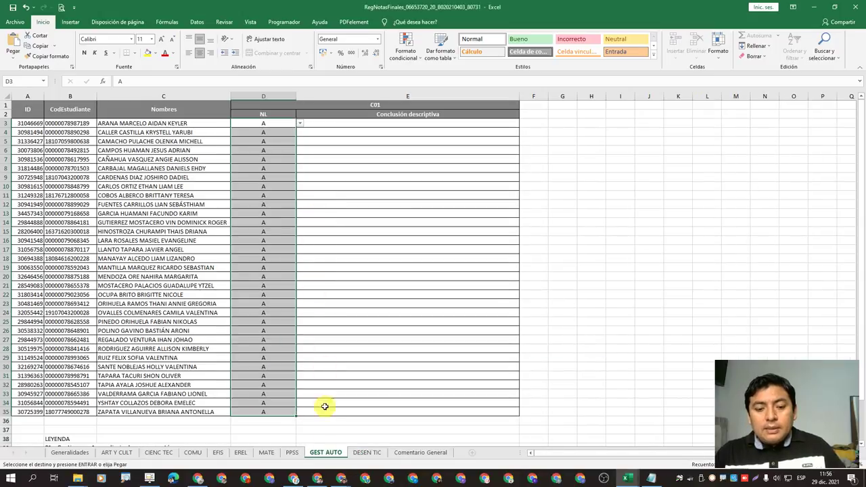
click(359, 453)
right_click(258, 124)
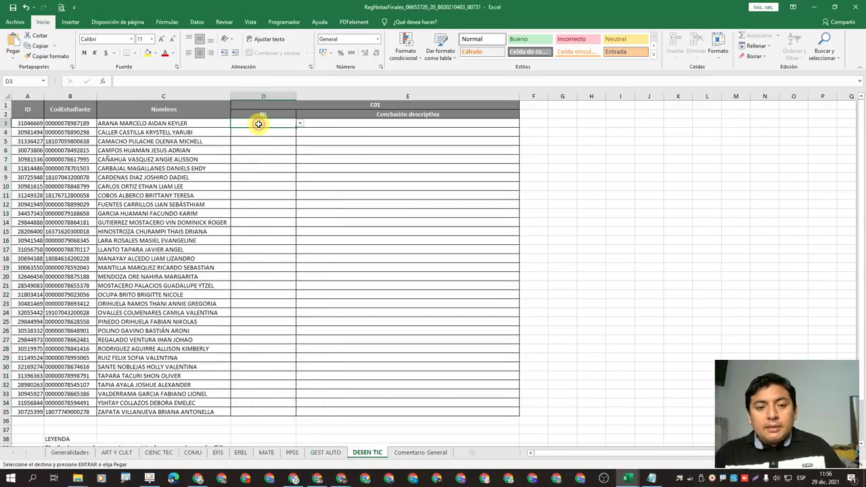
click(292, 164)
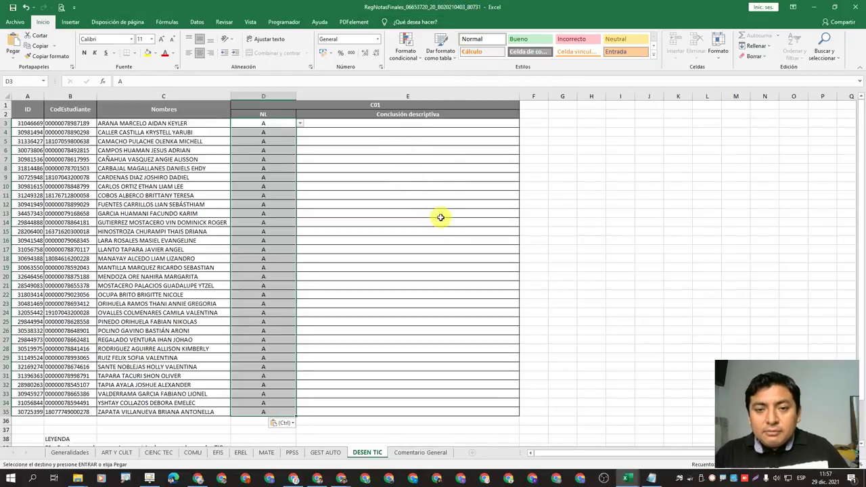
Review the NL grades on the template's subject sheets from GEST AUTO back to ART Y CULT, plus the general data on Generalidades
click(327, 455)
click(291, 455)
click(265, 455)
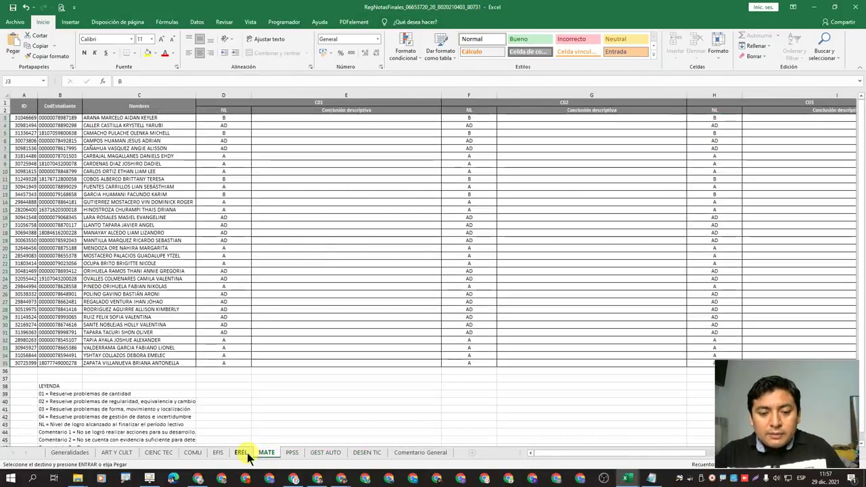
click(240, 455)
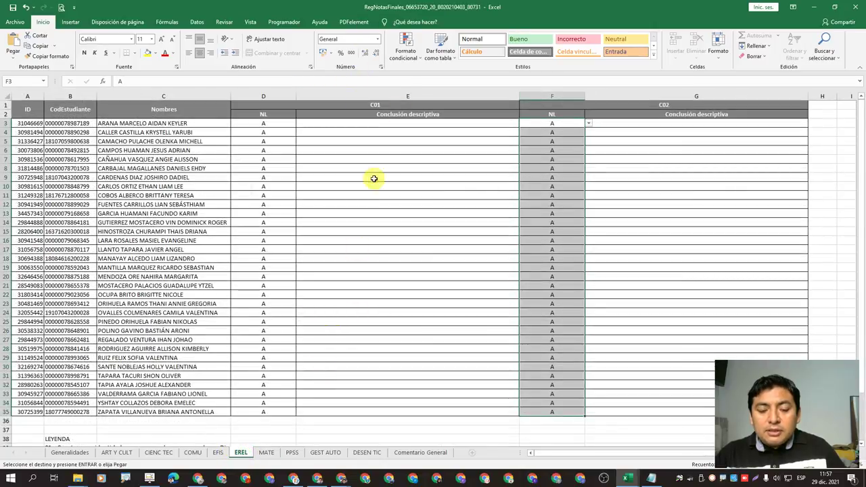
click(220, 453)
click(194, 455)
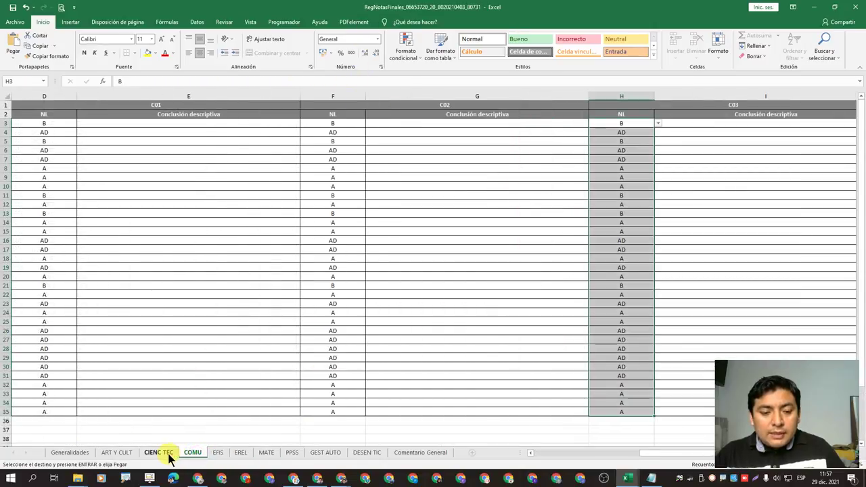
click(159, 455)
click(119, 455)
click(71, 454)
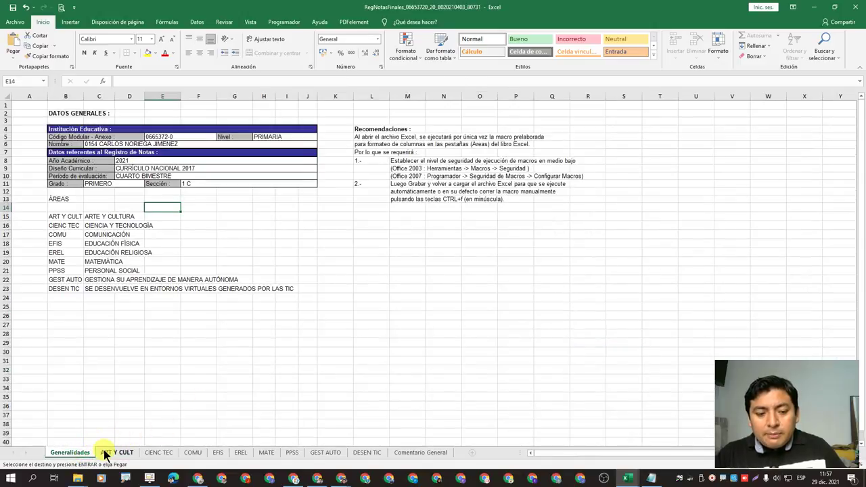
click(108, 453)
click(159, 453)
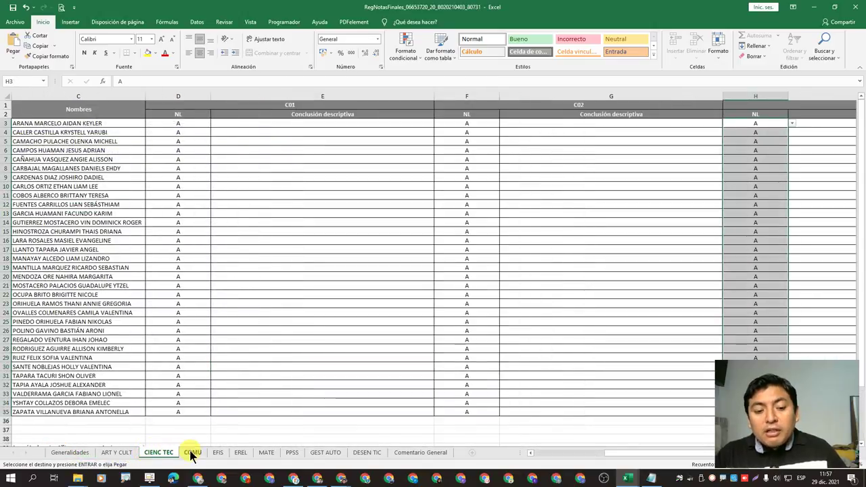
Review the 1ero C workbook's sheets from DESEN TIC back to COMU and compare the layout with the template's CIENC TEC sheet
key(ctrl+Tab)
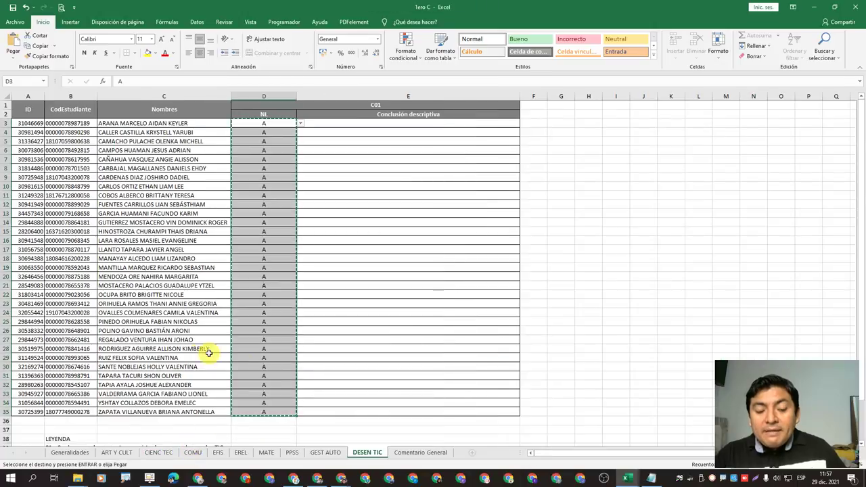
key(Escape)
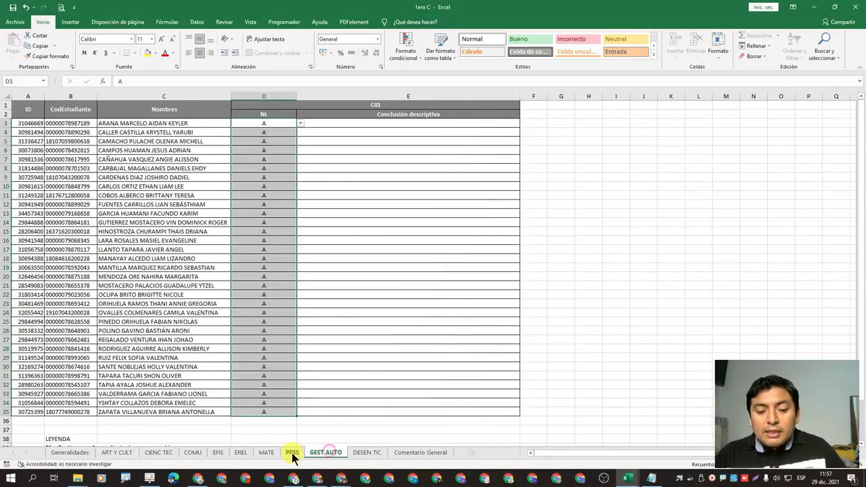
click(290, 453)
click(266, 453)
click(240, 454)
click(218, 454)
click(193, 454)
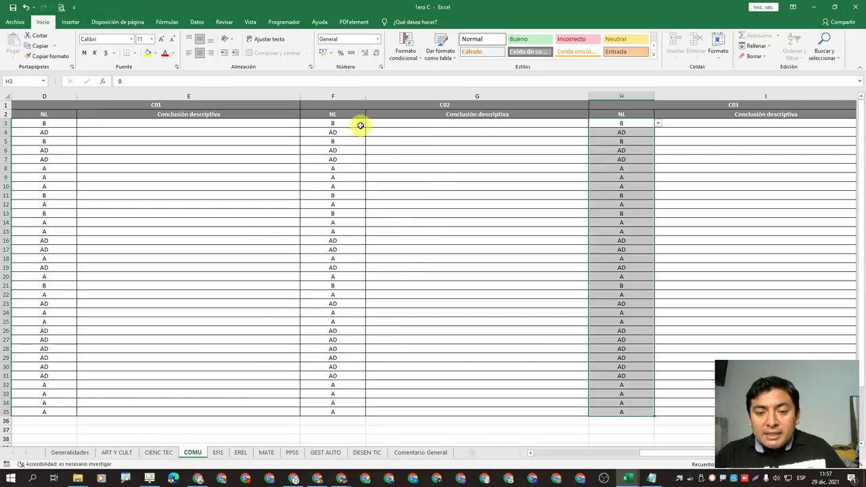
drag(640, 455, 501, 402)
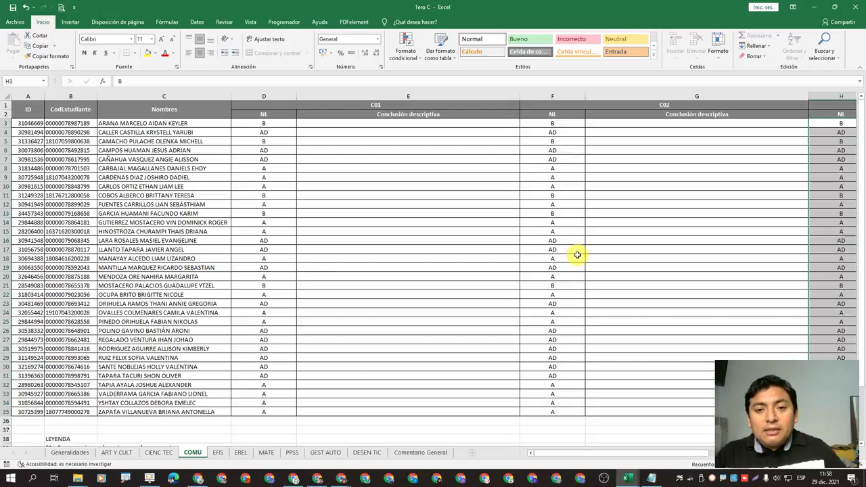
key(alt+Tab)
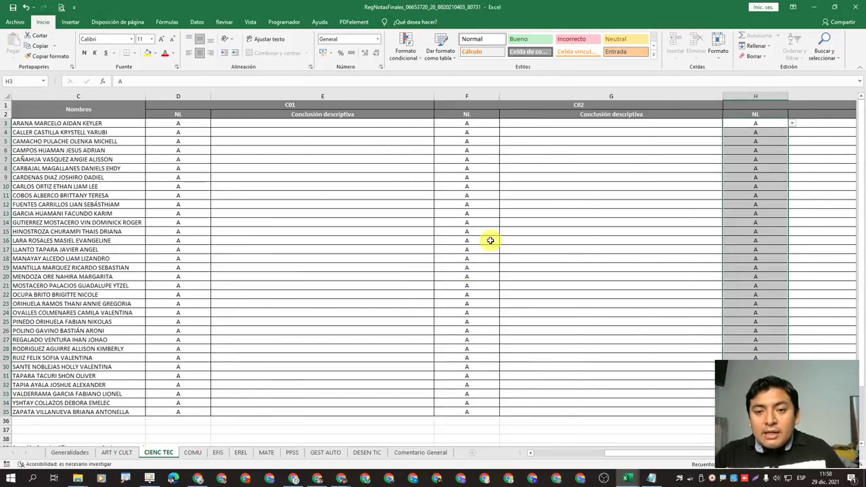
key(alt+Tab)
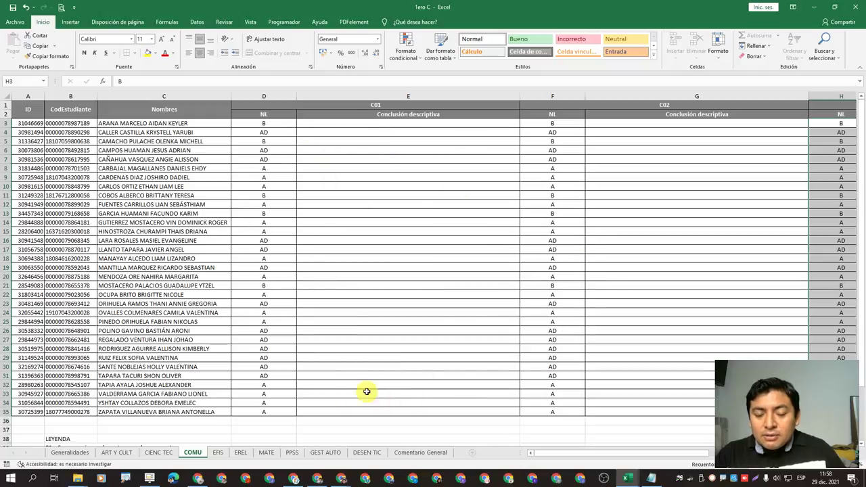
key(alt+Tab)
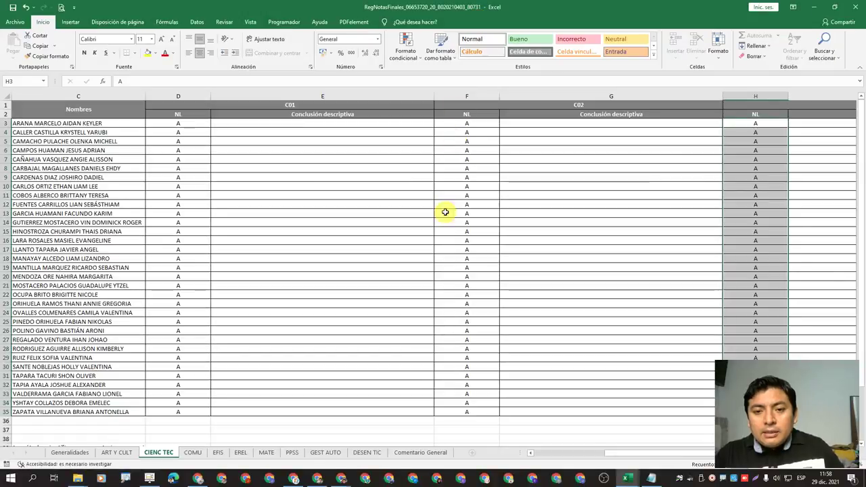
drag(615, 457, 539, 456)
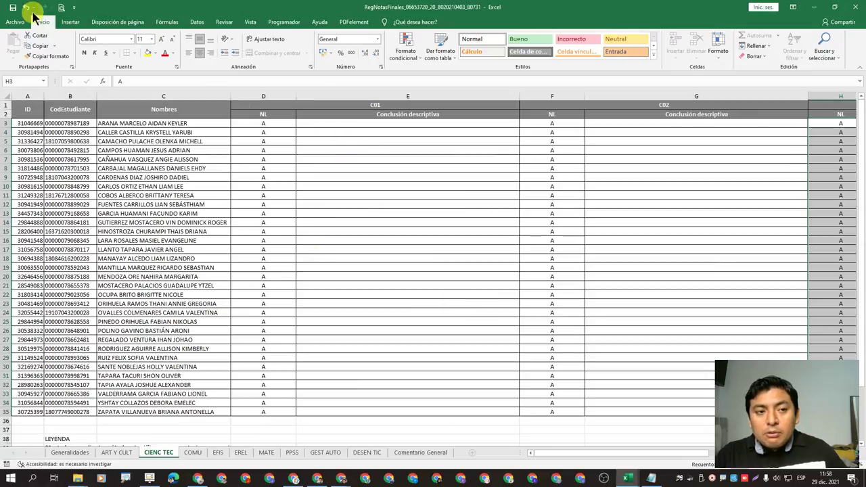
Close the template and the 1ero C workbook, saving the changes to 1ero C.xlsx, and switch to the Descargas folder in File Explorer
click(861, 7)
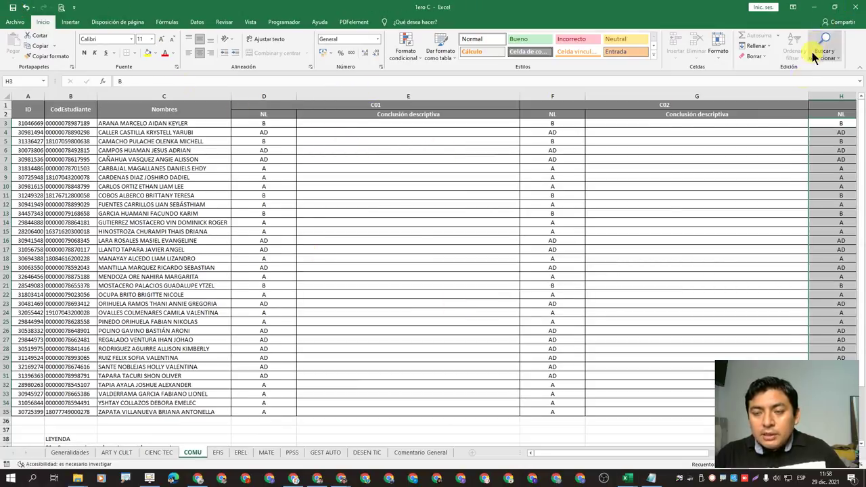
click(740, 168)
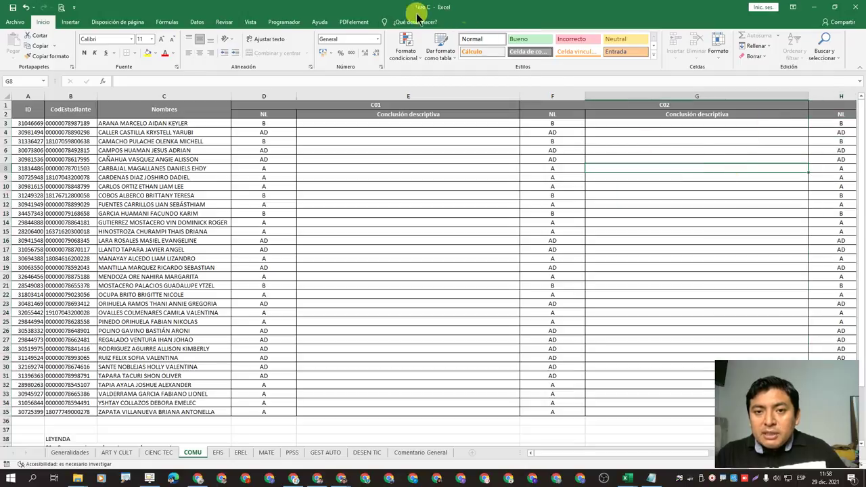
click(861, 7)
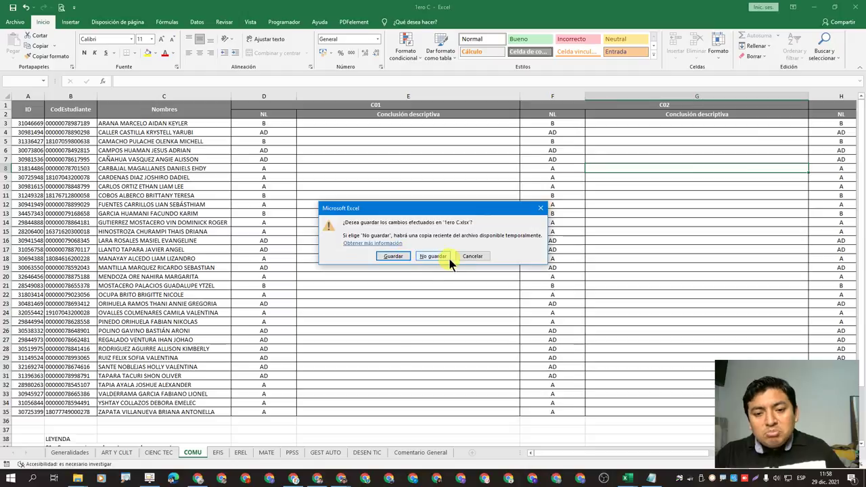
click(396, 256)
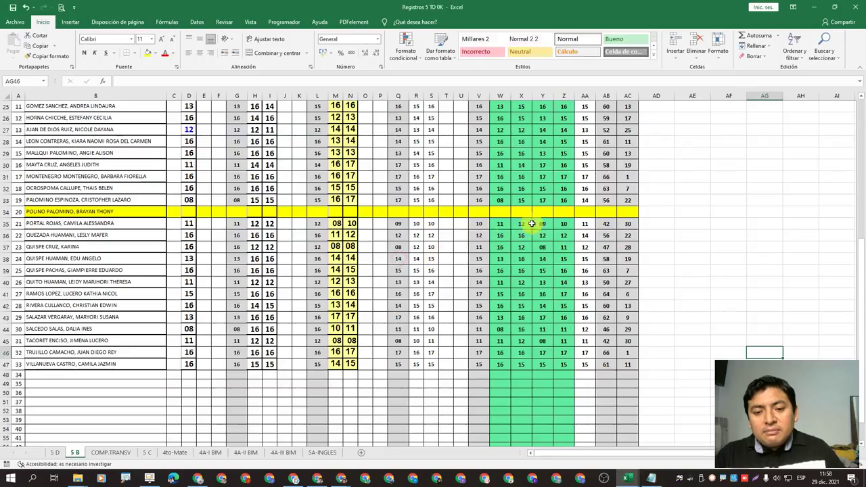
key(alt+Tab)
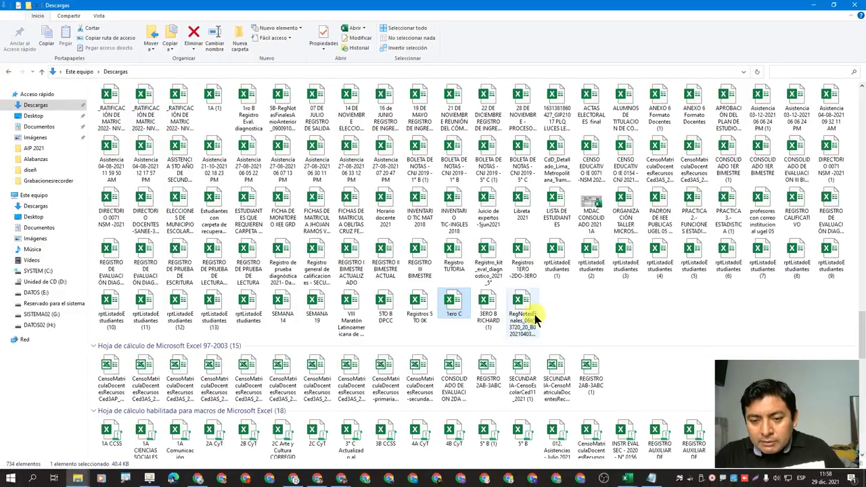
Select the RegNotasFinales file in the Descargas folder and examine its full name, distinguishing it from the 1ero C workbook
click(494, 318)
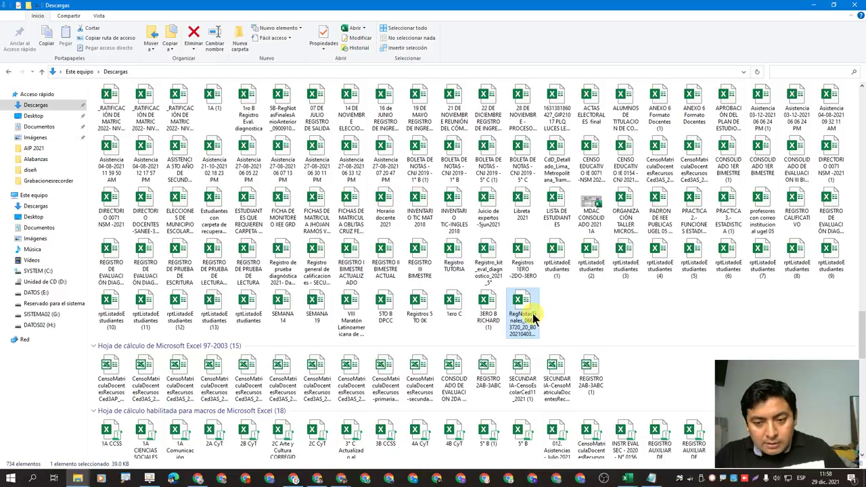
click(535, 318)
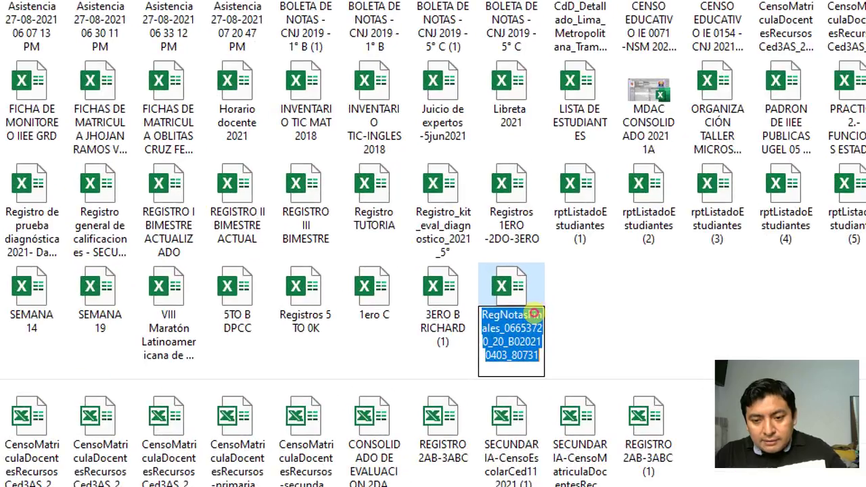
drag(511, 363, 540, 365)
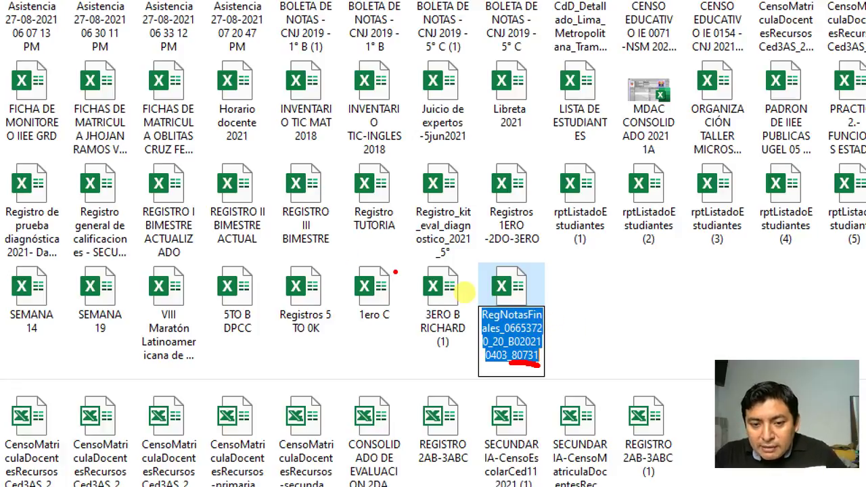
mouse_move(398, 274)
mouse_down()
mouse_move(372, 254)
mouse_move(349, 315)
mouse_move(390, 342)
mouse_move(401, 268)
mouse_up()
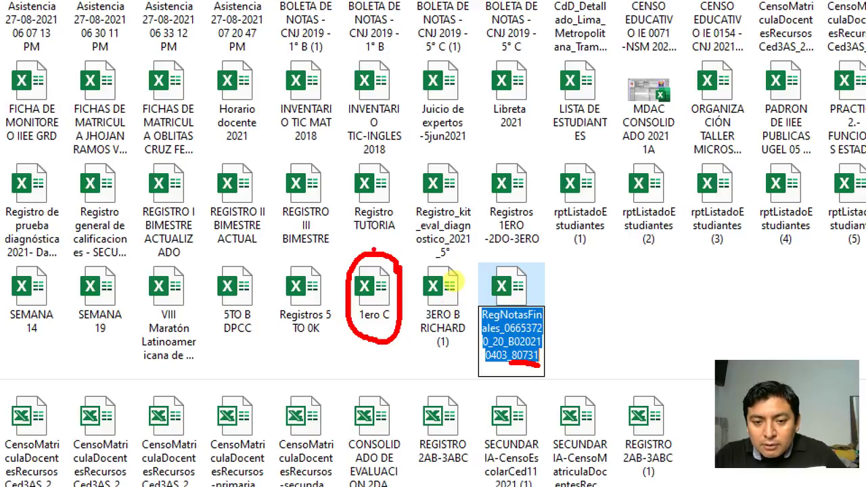
mouse_move(374, 250)
mouse_down()
mouse_move(405, 219)
mouse_move(467, 227)
mouse_move(501, 257)
mouse_up()
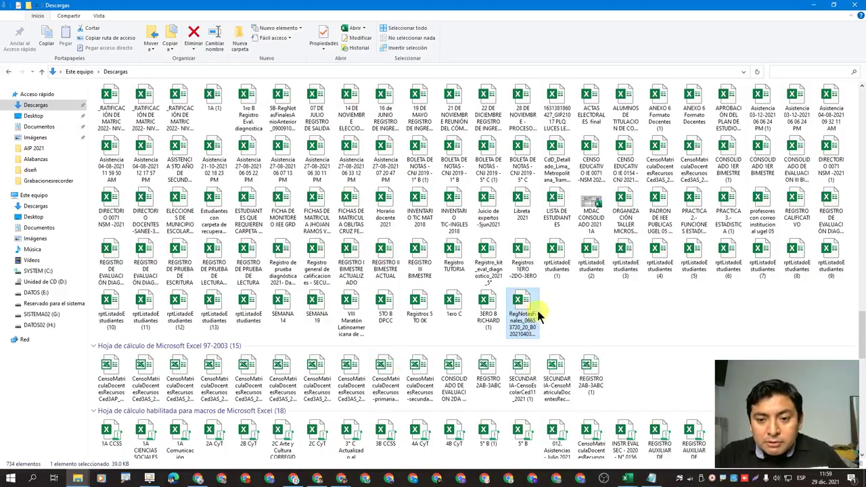
Switch to the SIAGIE page in Chrome, start choosing the grades file for upload, and browse the Descargas folder for the RegNotasFinales template
click(318, 478)
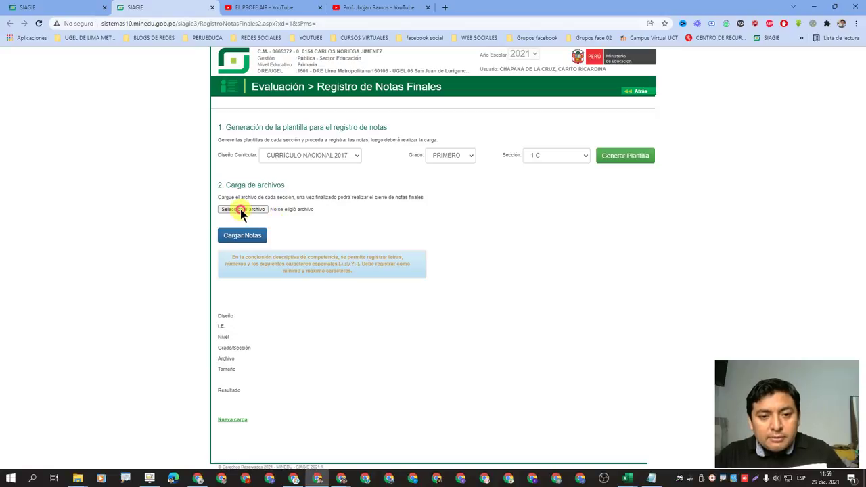
click(240, 209)
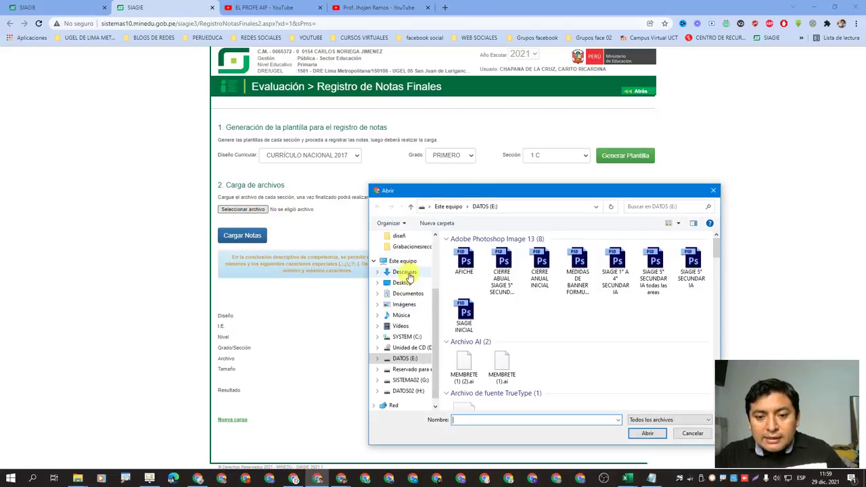
click(407, 272)
drag(716, 252, 716, 355)
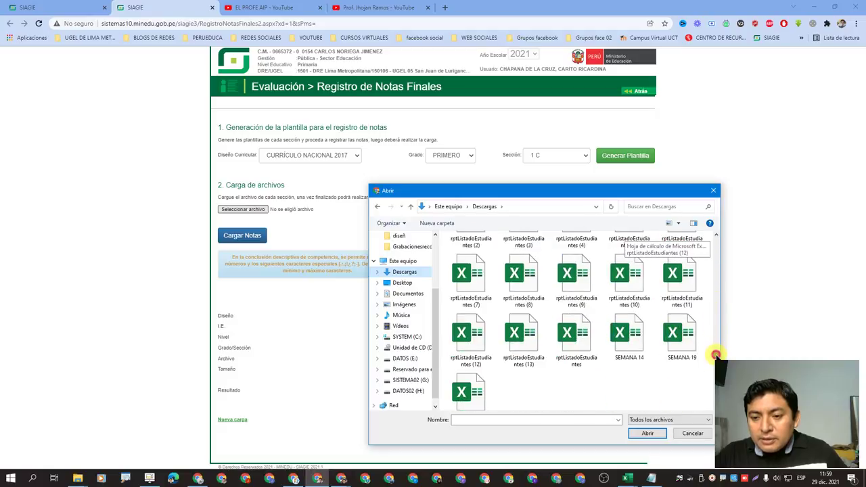